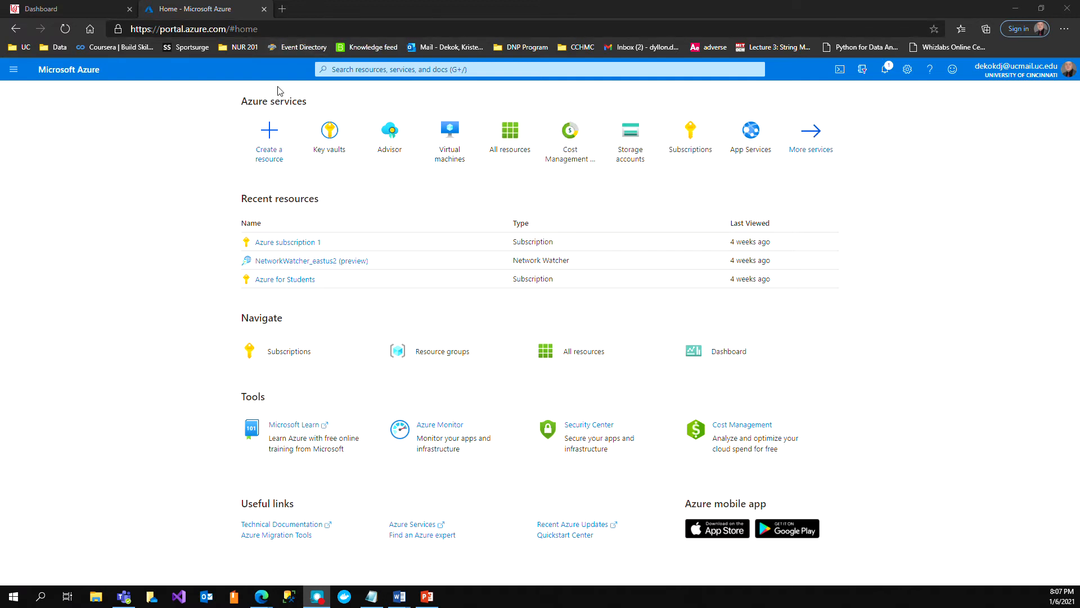
Find Function App by searching the Marketplace for "Function" and start creating one
click(260, 141)
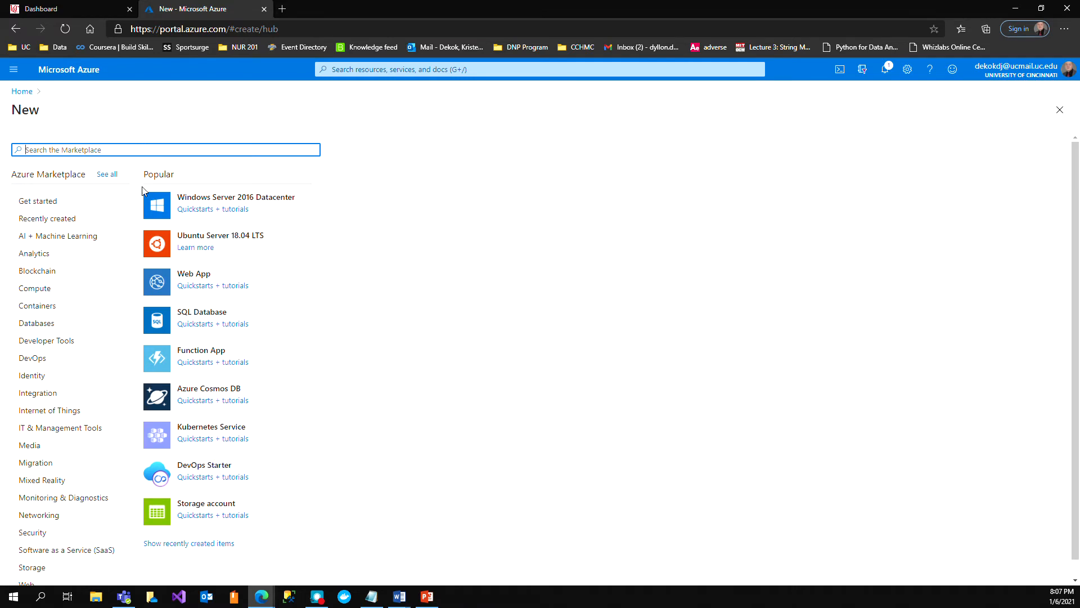
text(Function)
key(Return)
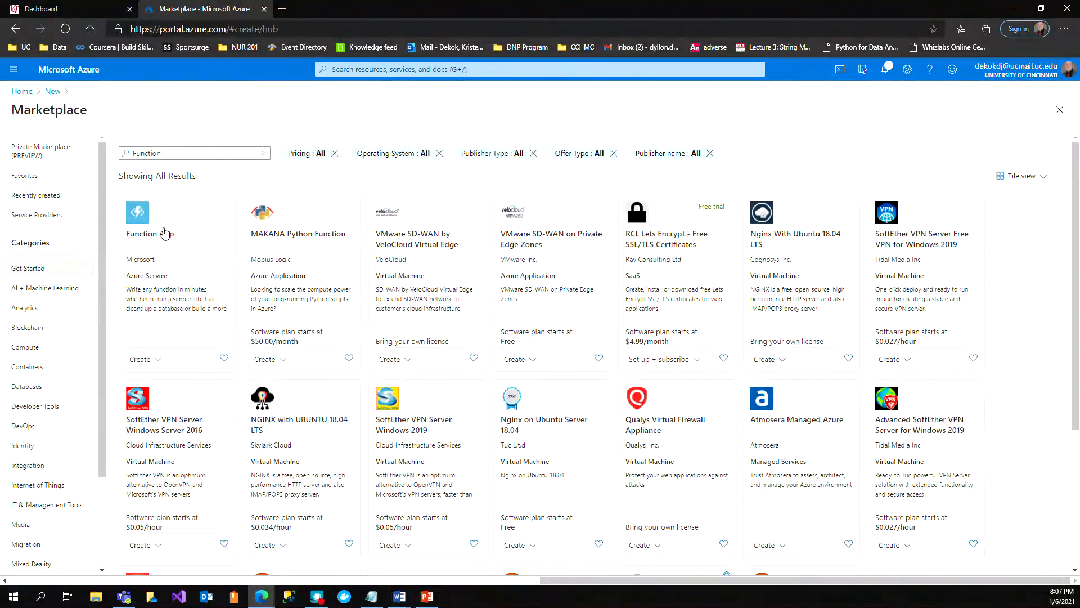
click(145, 233)
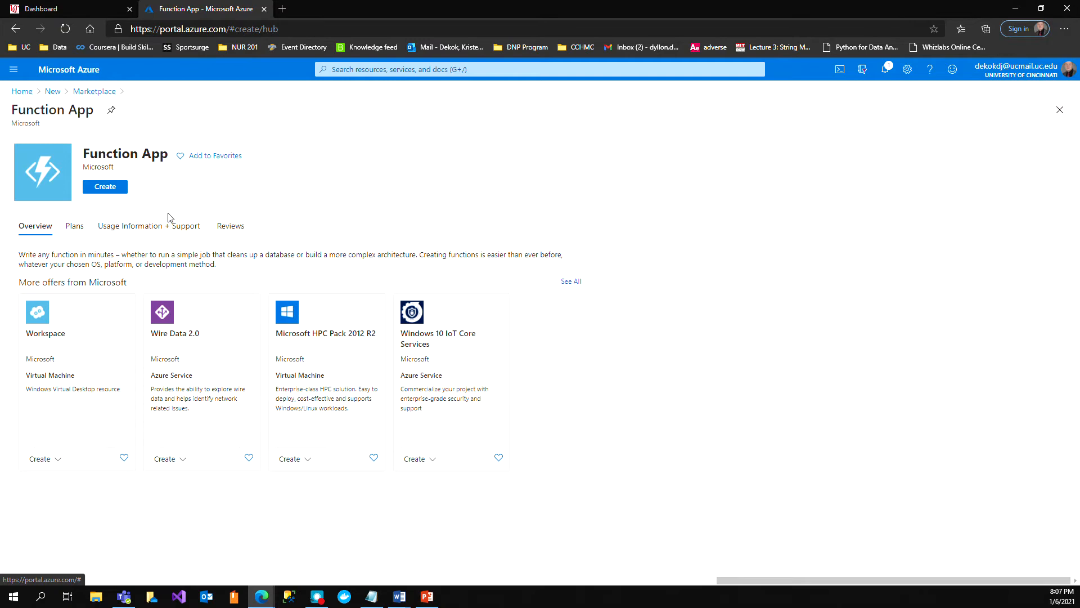
click(104, 186)
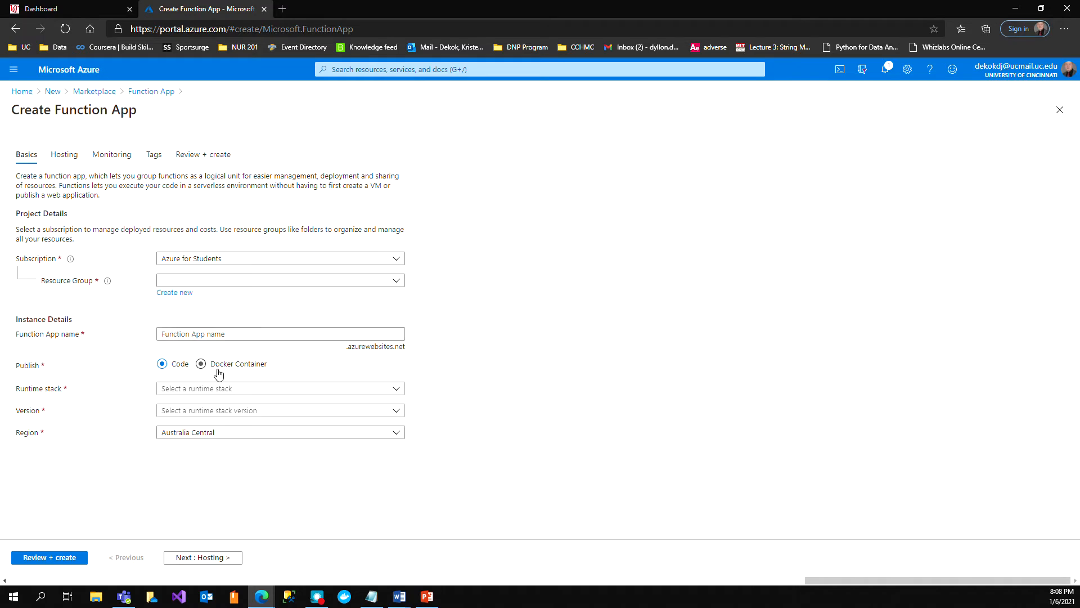
Use the Azure for Students subscription and create a new resource group named myRGFunction-djd for the function app
click(206, 259)
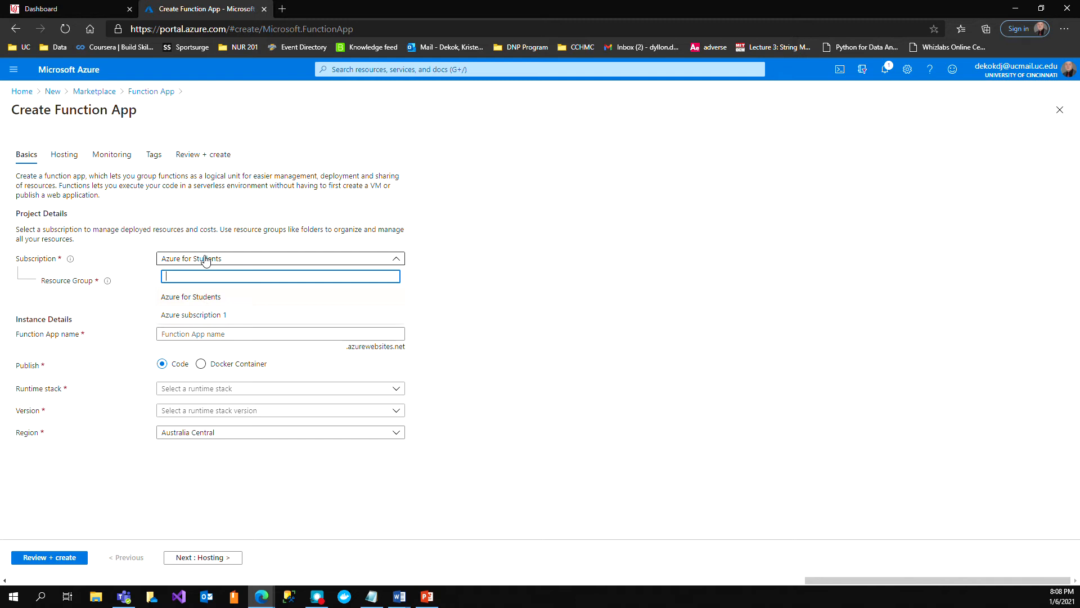
click(192, 298)
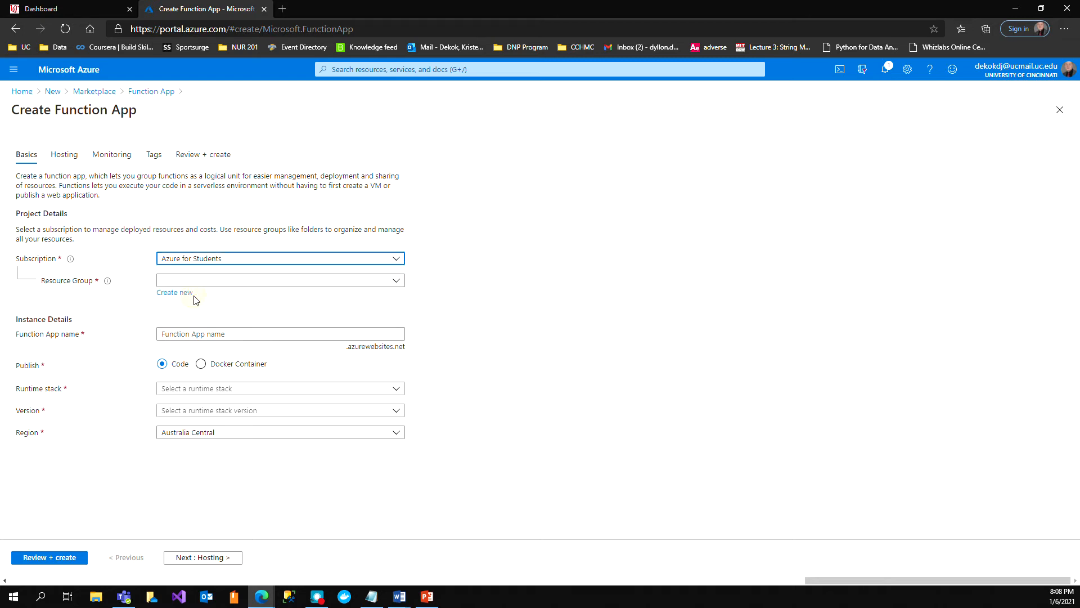
click(240, 283)
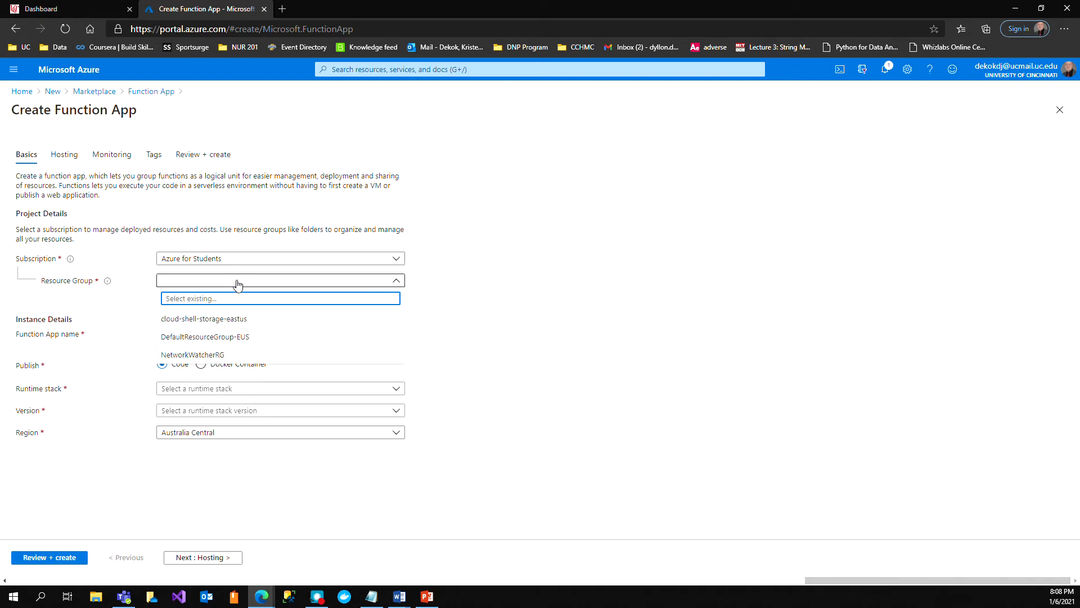
click(238, 283)
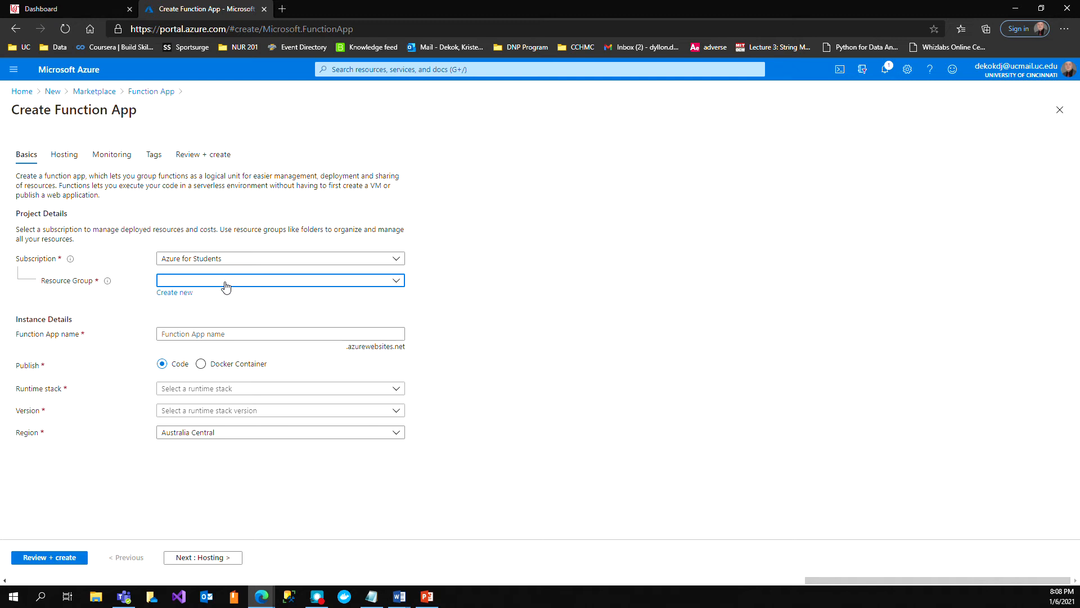
click(181, 293)
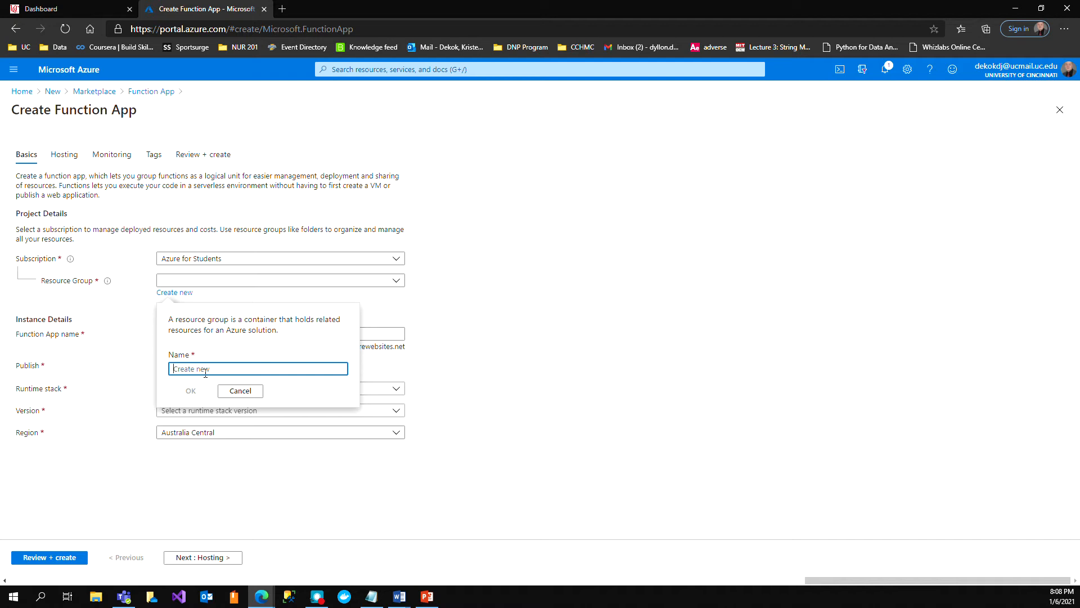
click(297, 365)
text(myRGFunction-djd)
click(207, 392)
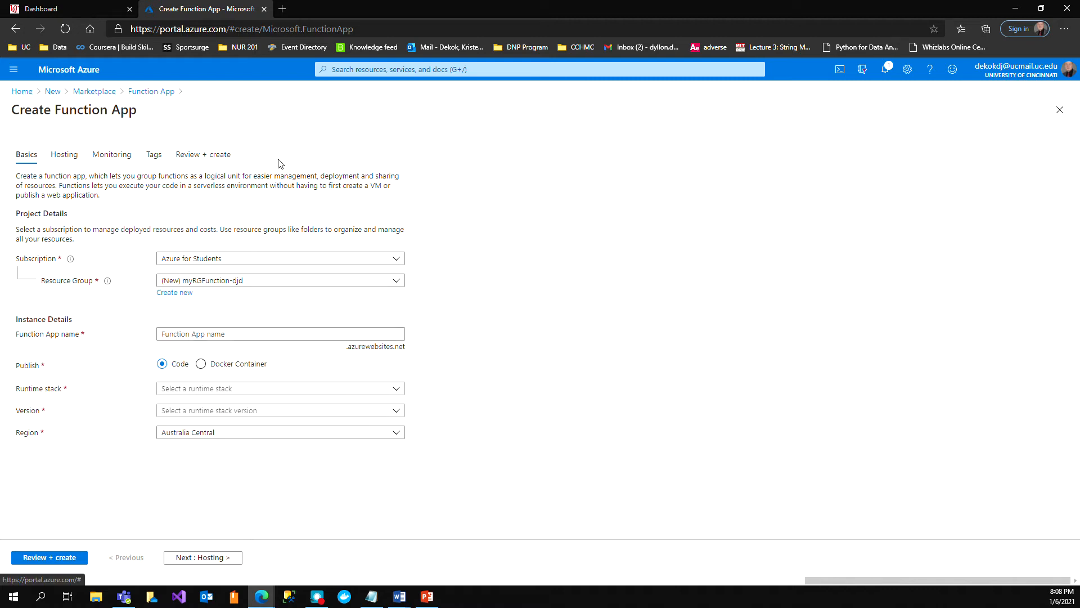
Name the function app function-djd6 and choose .NET Core as its runtime stack
click(215, 336)
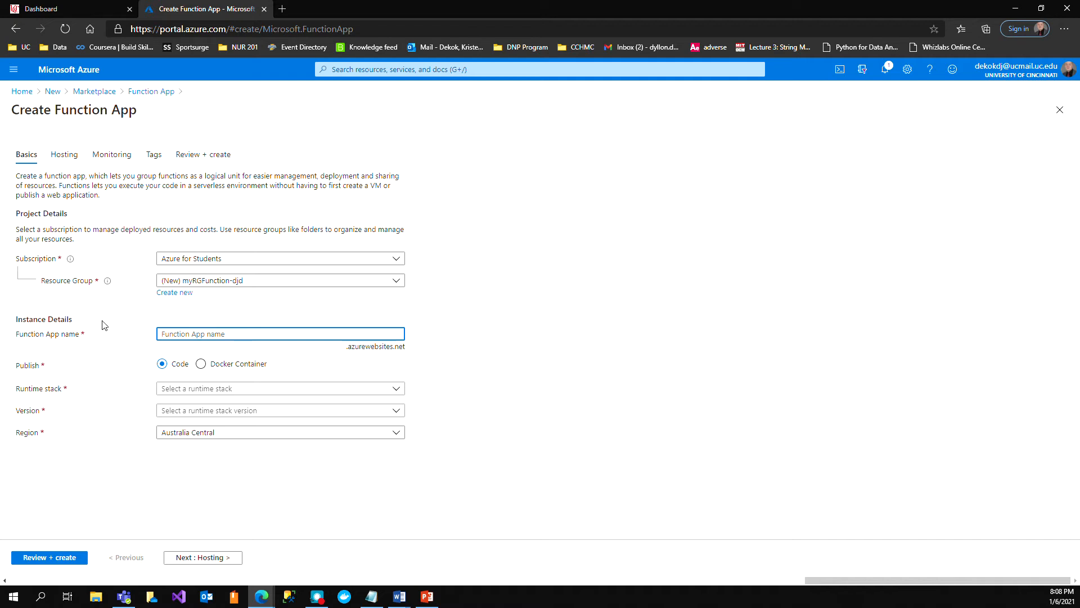
text(function-djd6)
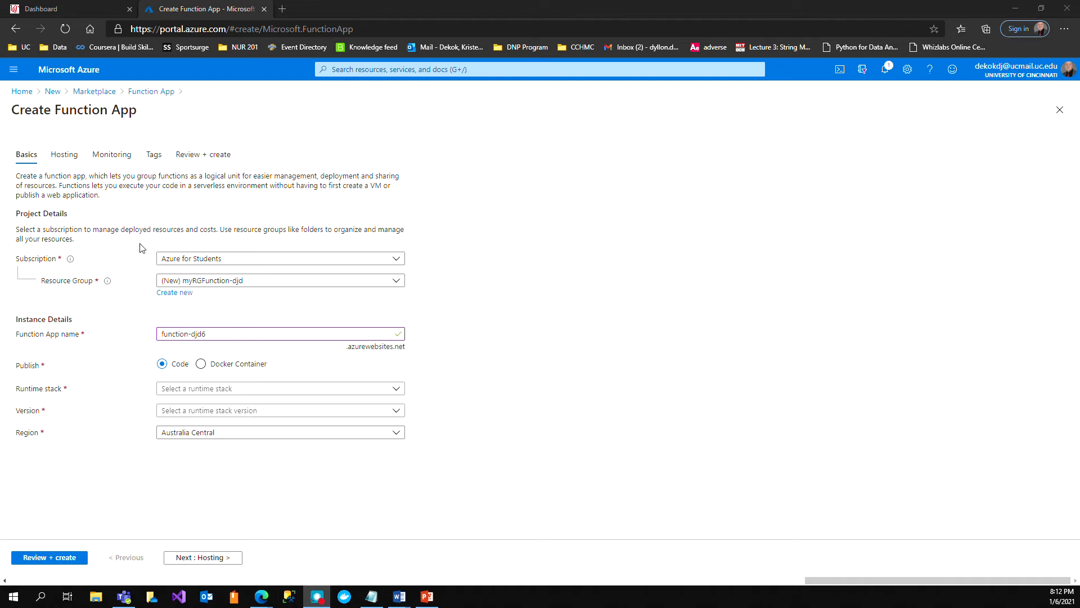
click(167, 369)
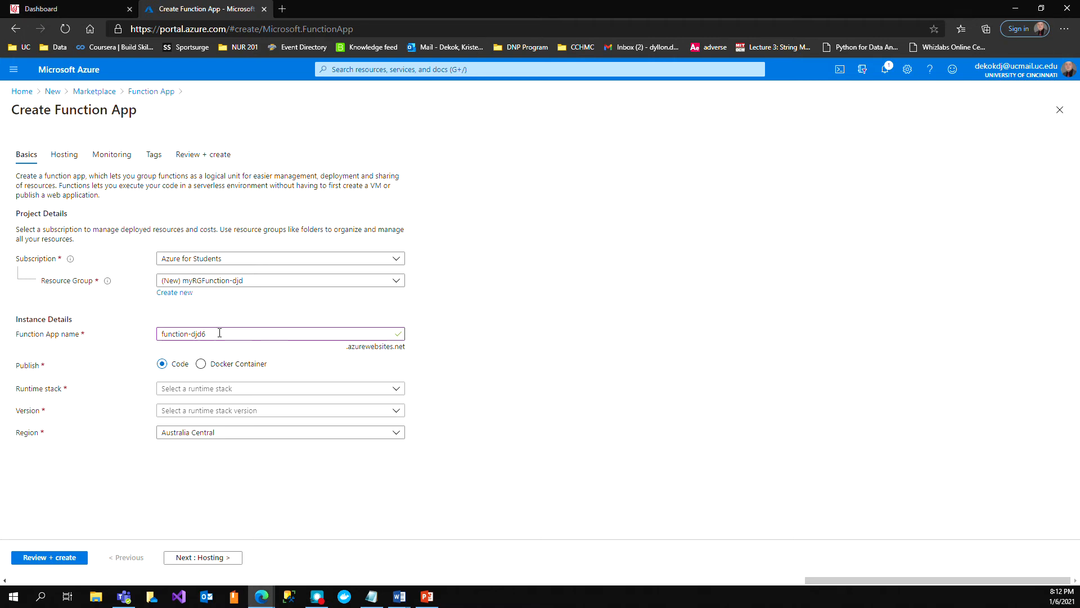
drag(215, 334, 121, 345)
click(342, 352)
mouse_move(407, 349)
mouse_down()
mouse_move(368, 346)
mouse_move(405, 349)
mouse_up()
click(378, 349)
click(405, 347)
click(287, 389)
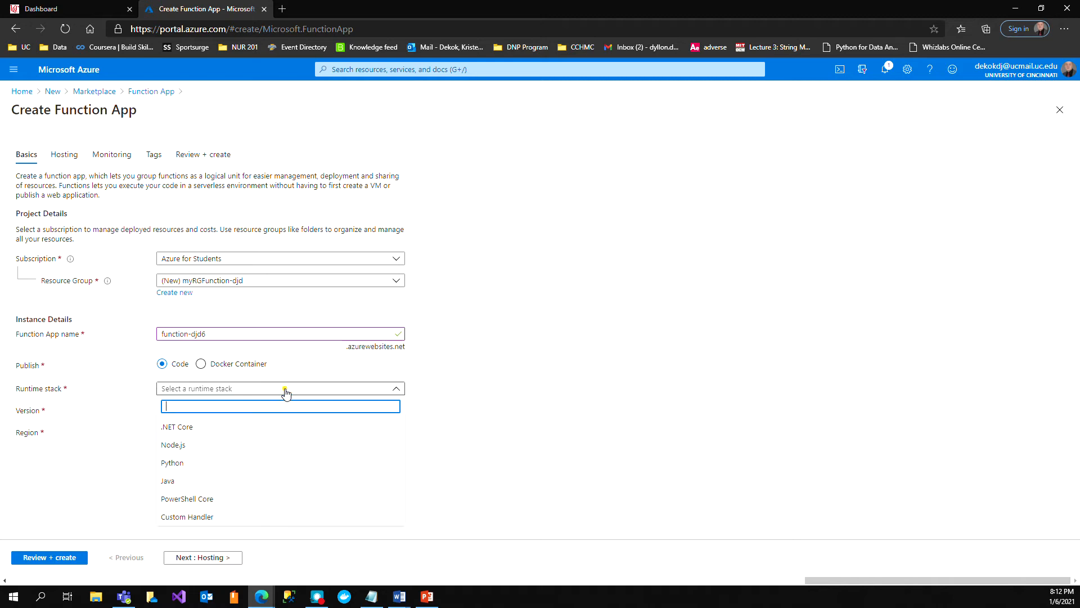
click(244, 427)
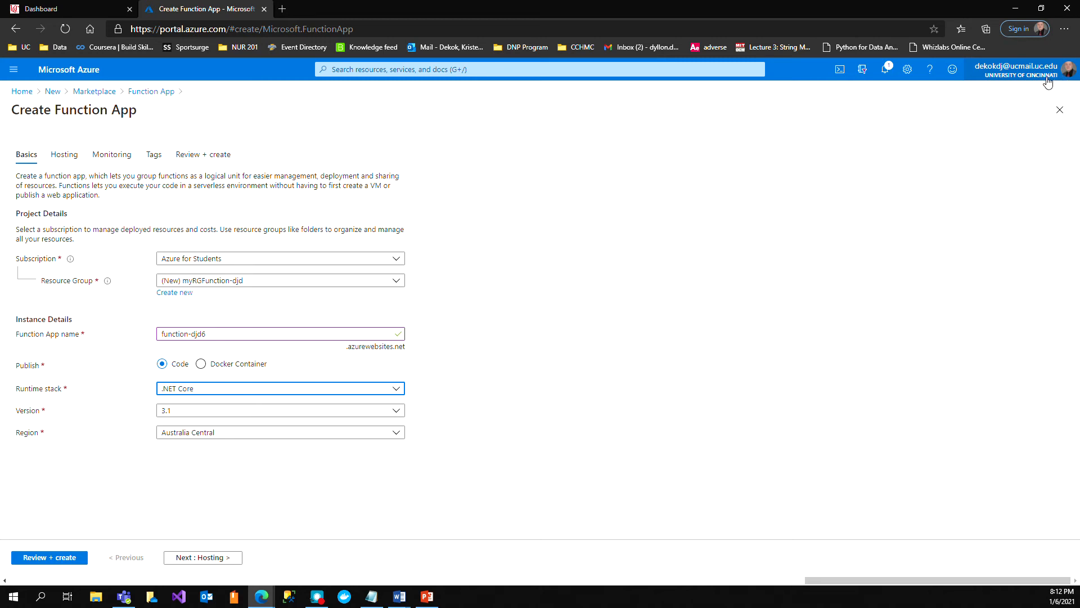
Check the hosting, monitoring and tags settings, keeping their defaults, and create the function app
mouse_move(1044, 77)
click(71, 162)
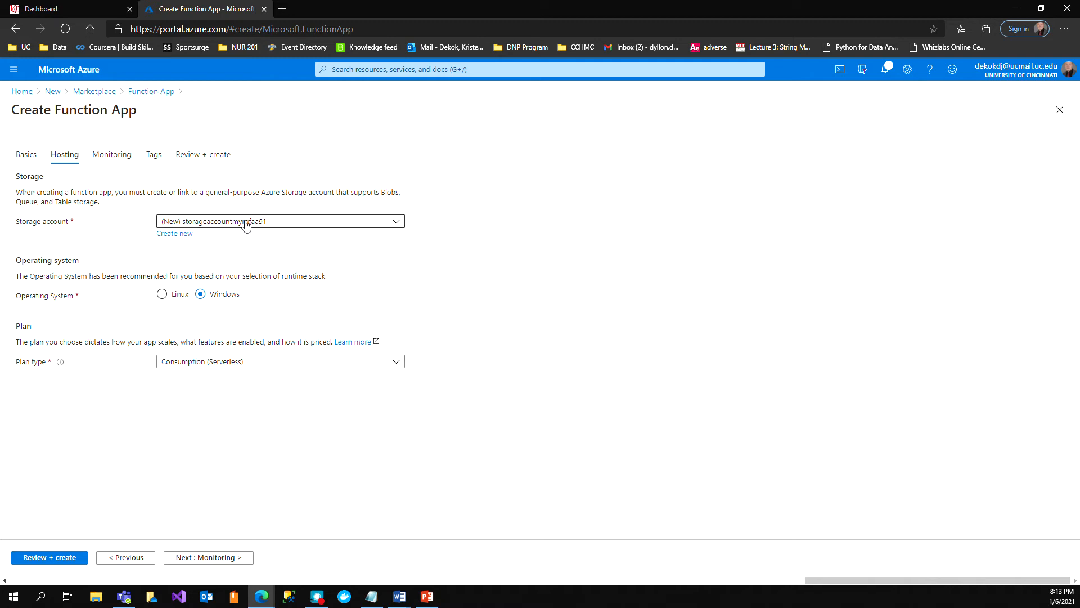
click(112, 154)
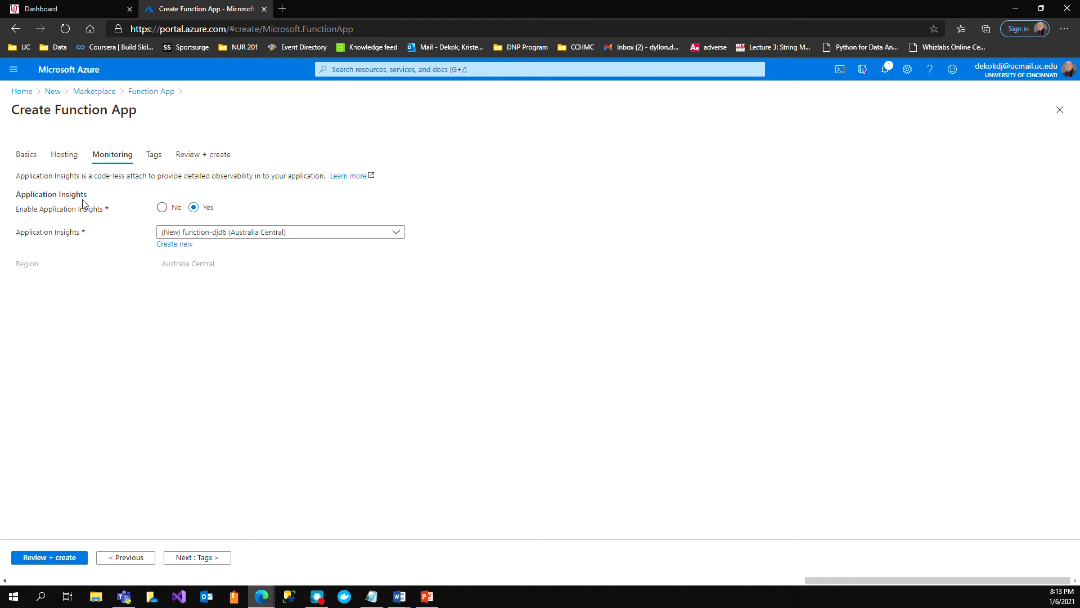
key(alt+p)
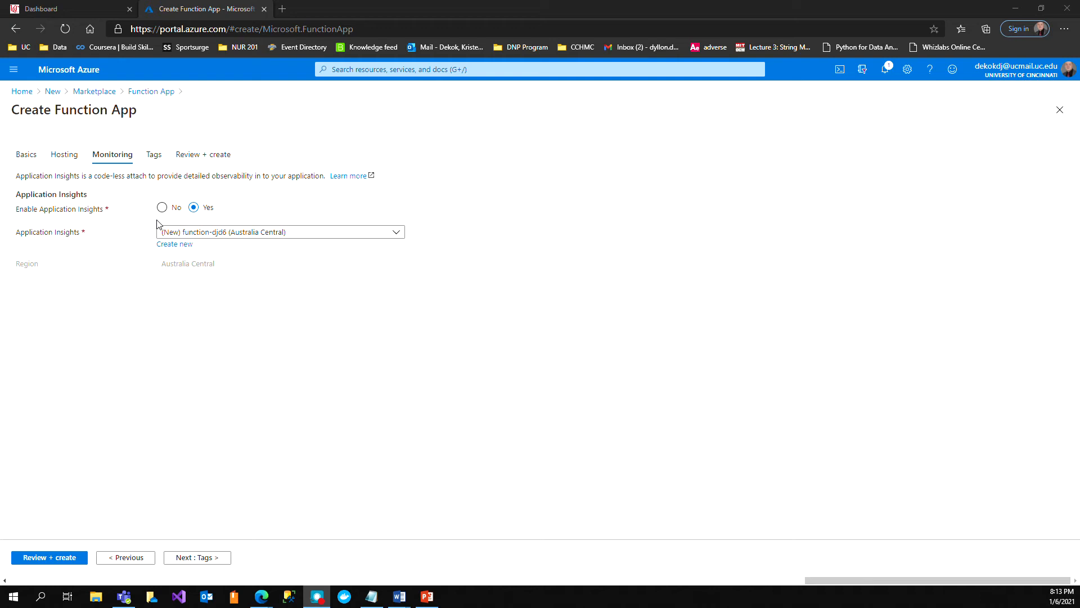
click(152, 158)
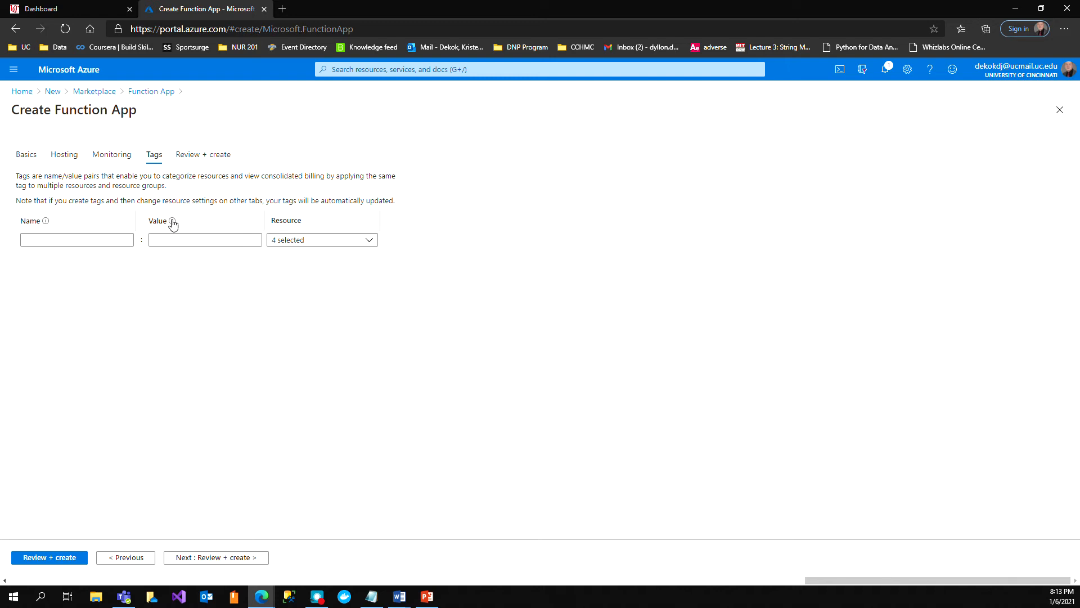
click(213, 156)
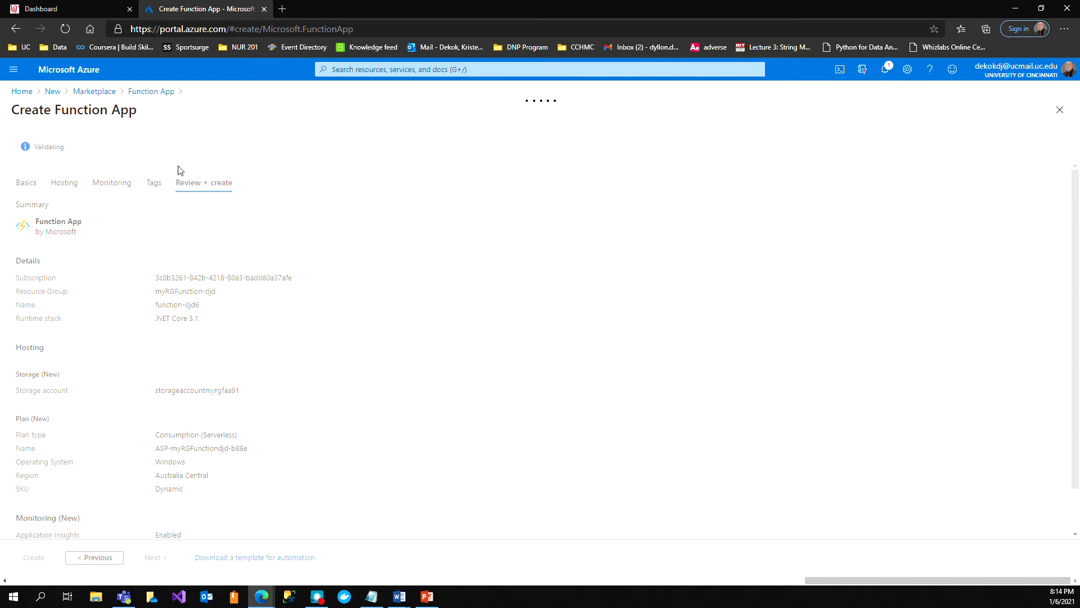
scroll(197, 231, down, 1)
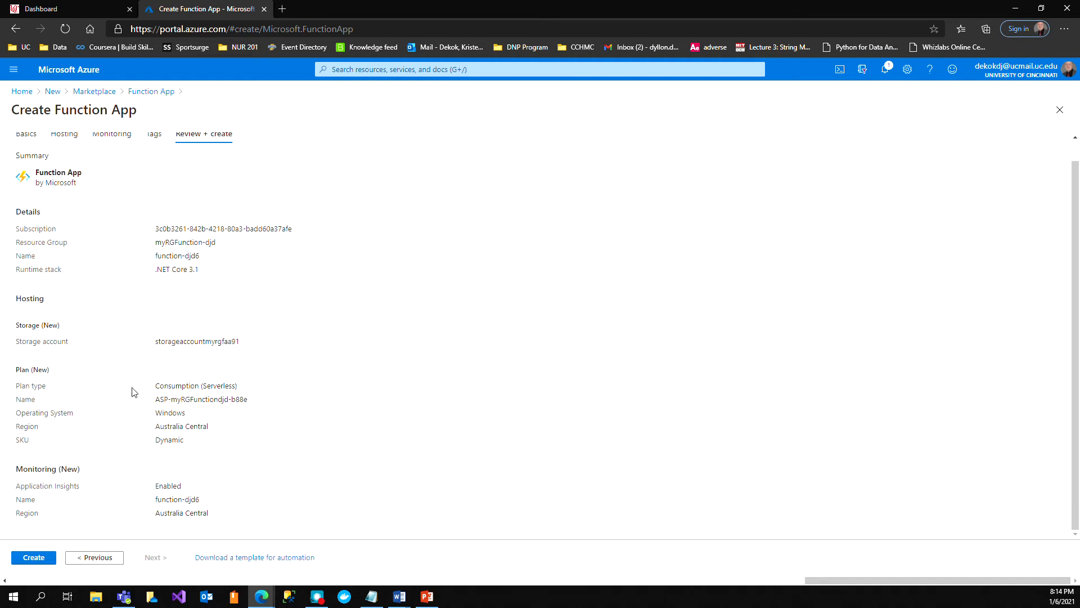
click(47, 561)
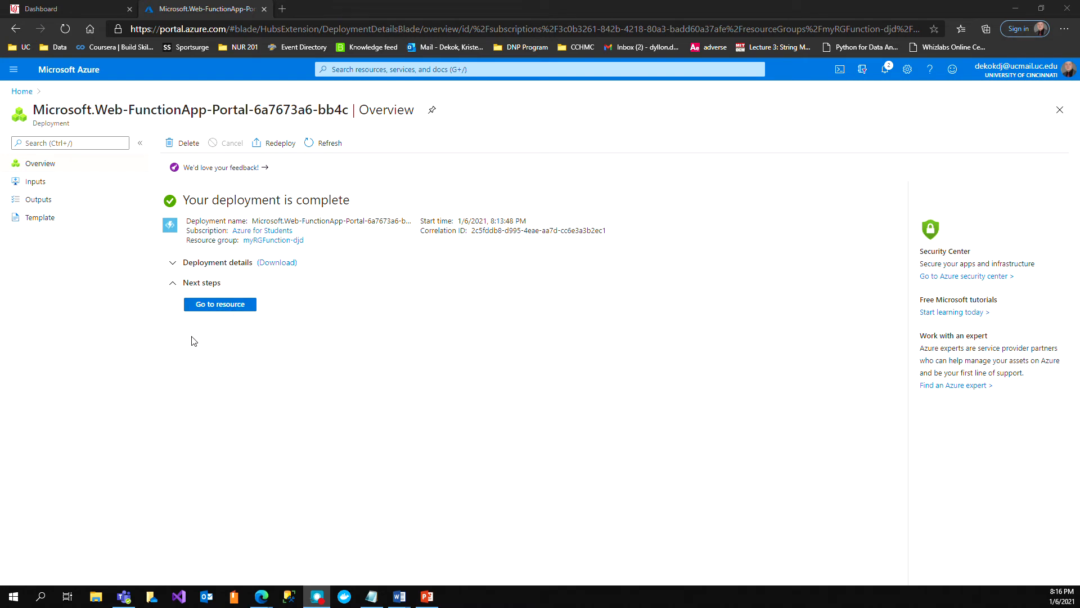
Go to the deployed function app and open its list of functions
click(237, 308)
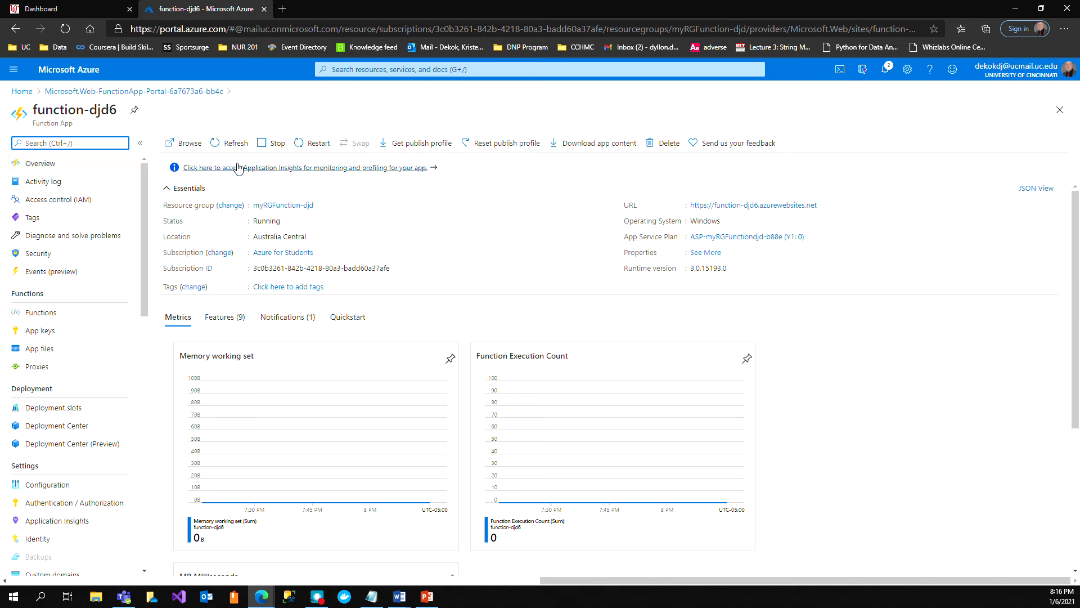
drag(142, 282, 141, 296)
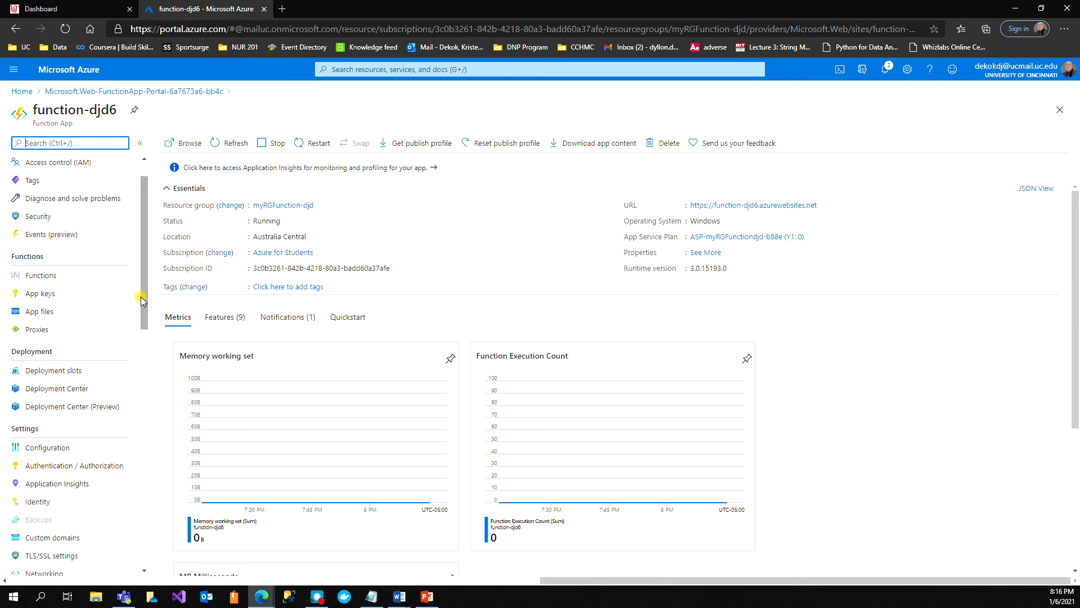
click(81, 281)
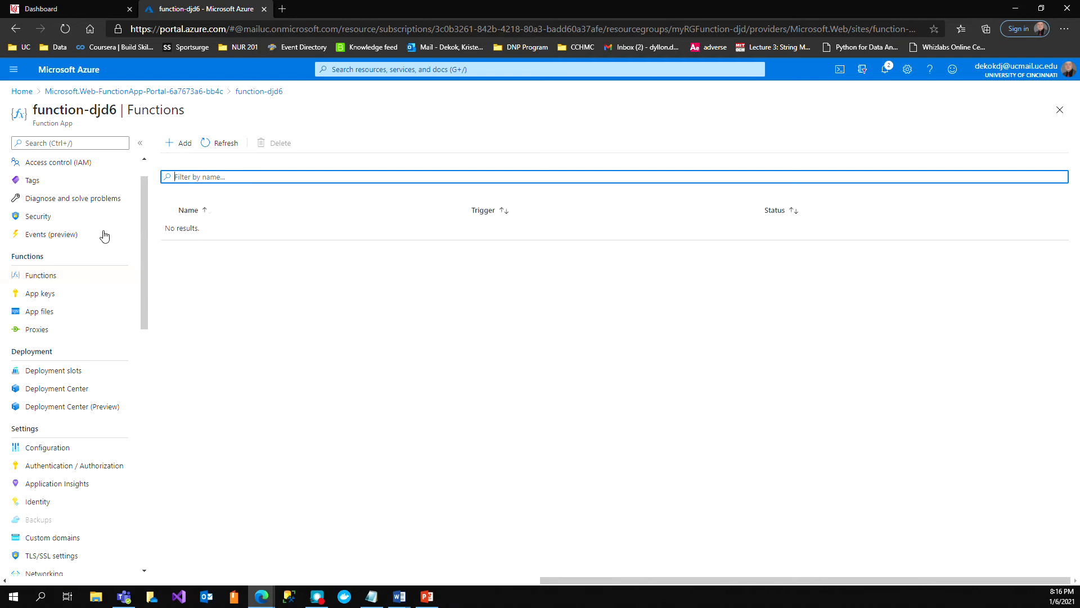
Add a function from the HTTP trigger template, keeping the name HttpTrigger1 and the Function authorization level
click(181, 146)
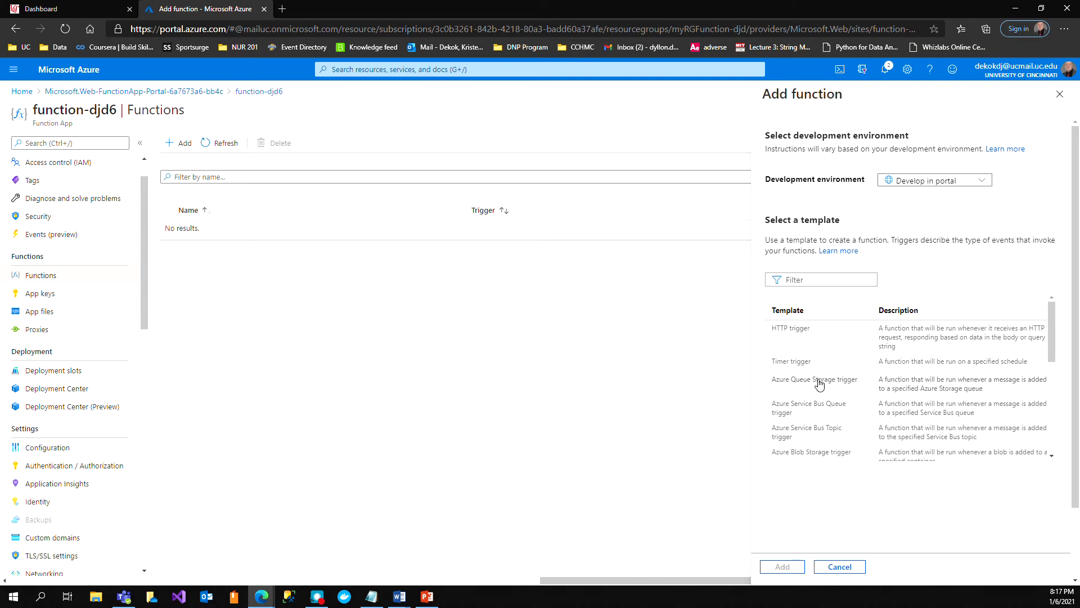
click(803, 337)
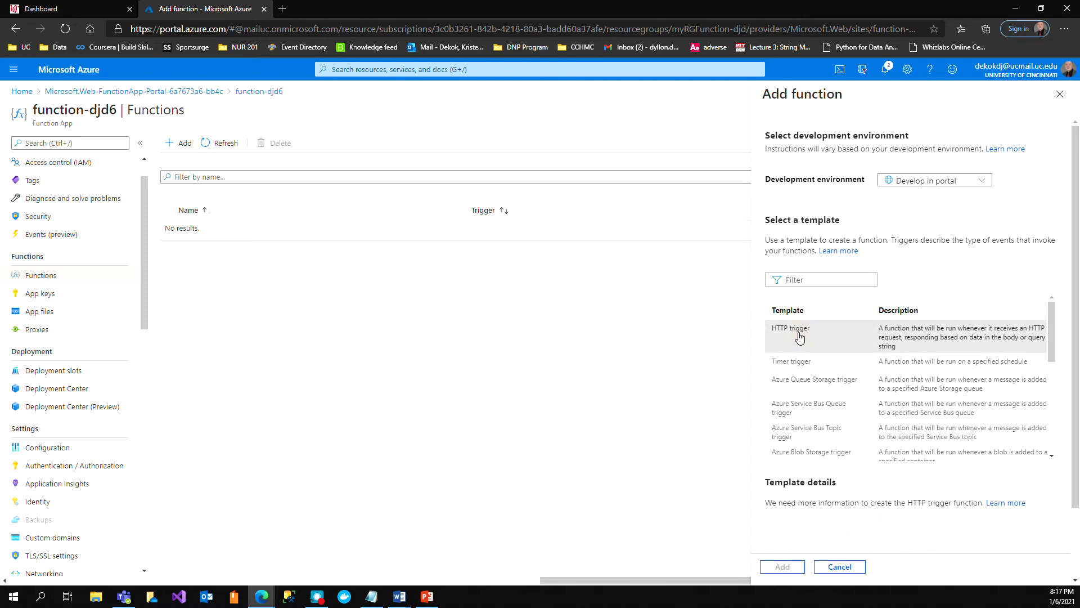
scroll(825, 420, down, 3)
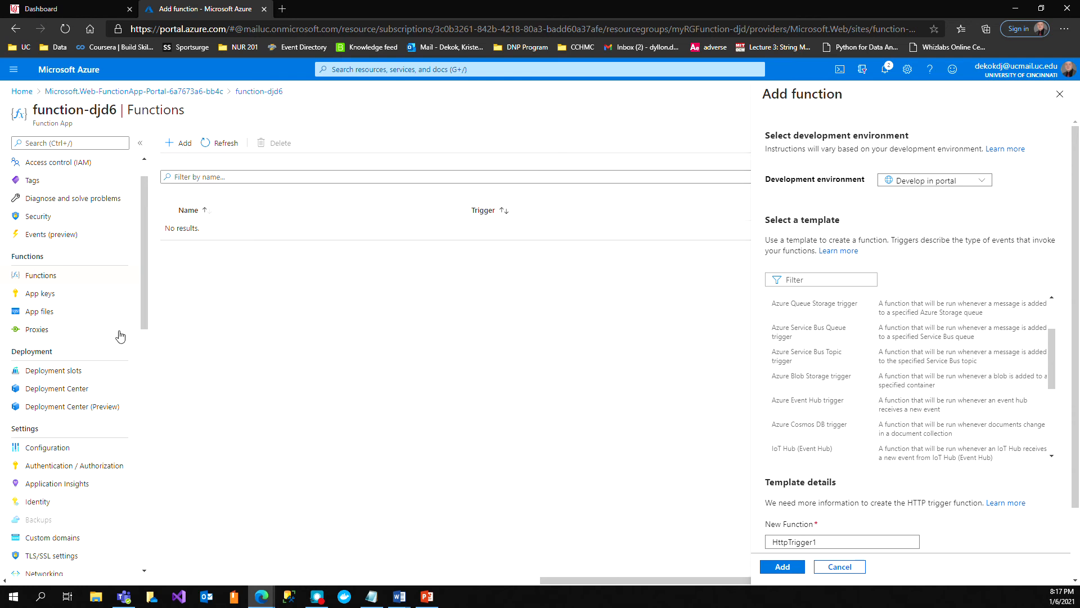
scroll(788, 398, down, 5)
scroll(814, 516, down, 1)
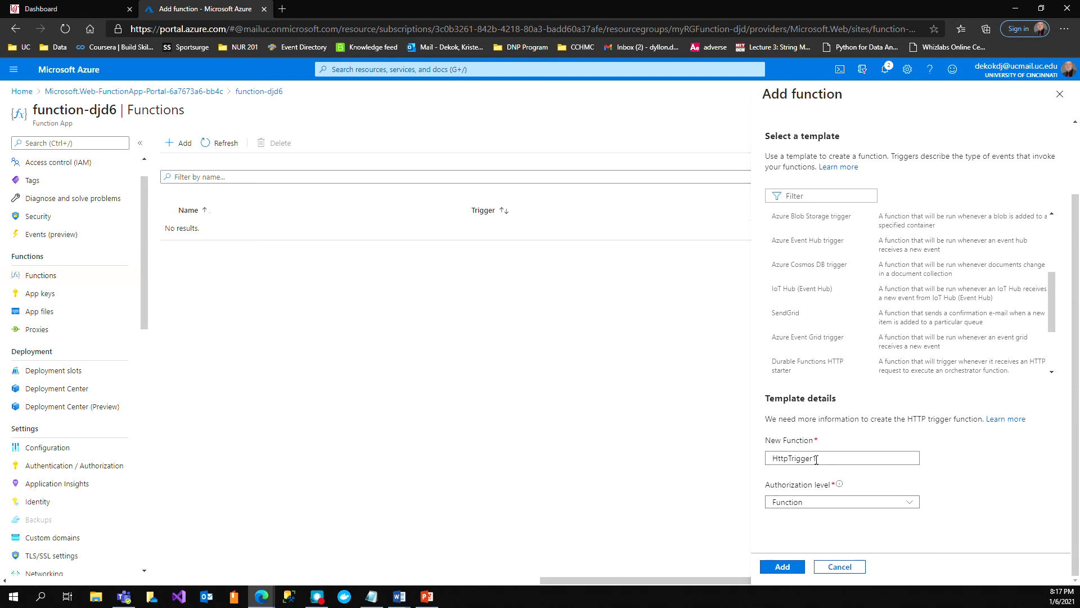
click(836, 502)
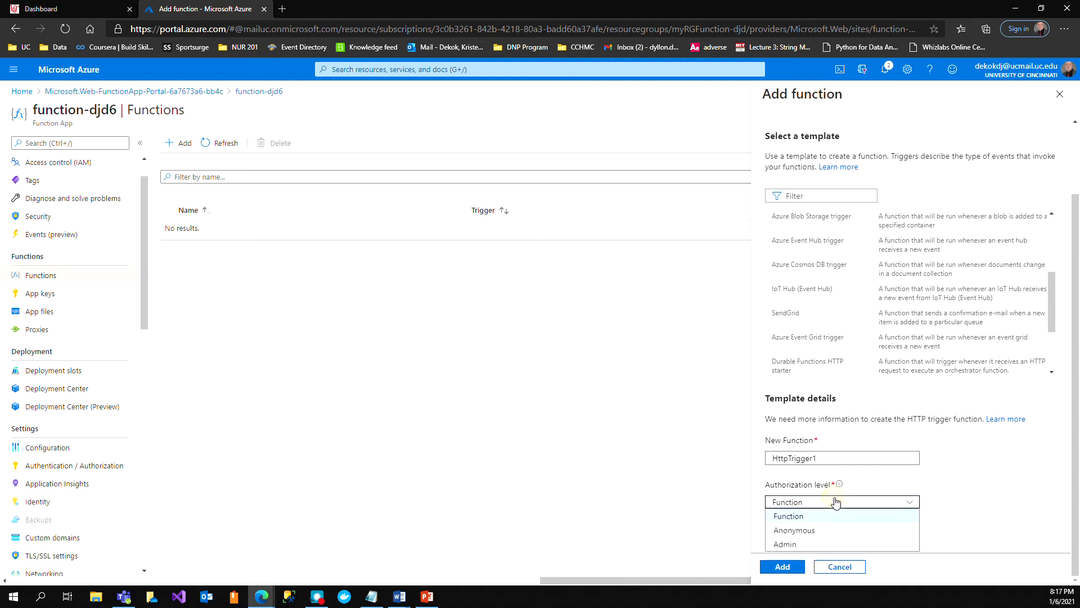
click(836, 502)
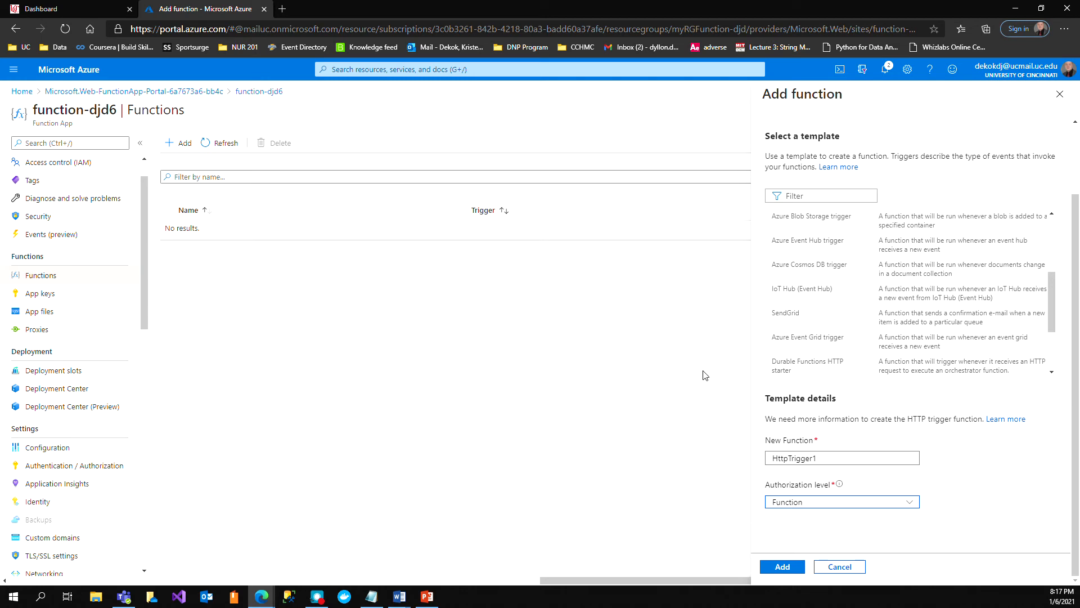
click(29, 500)
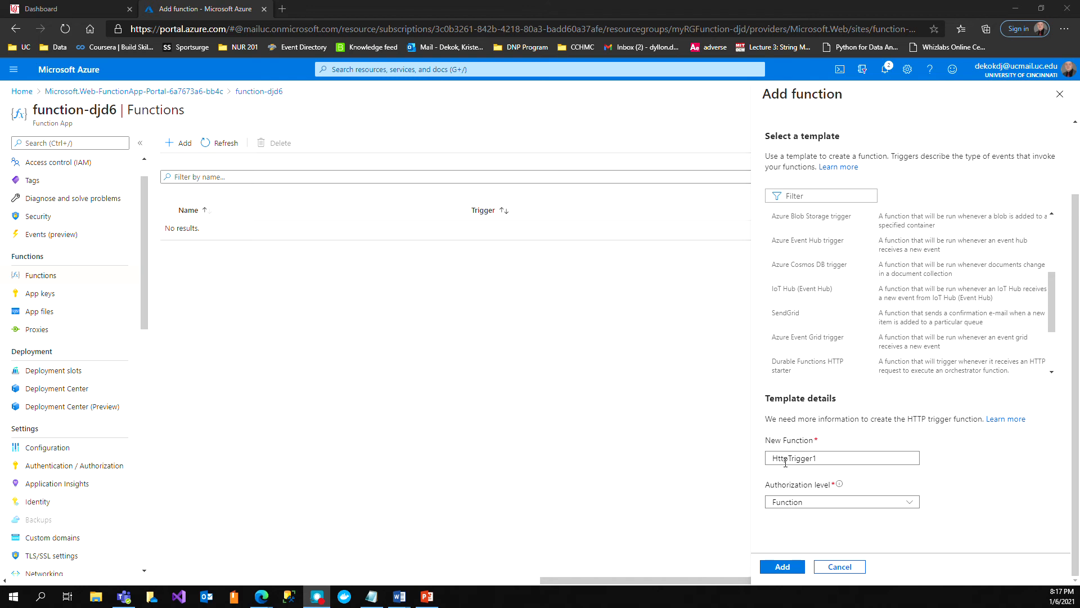
click(785, 568)
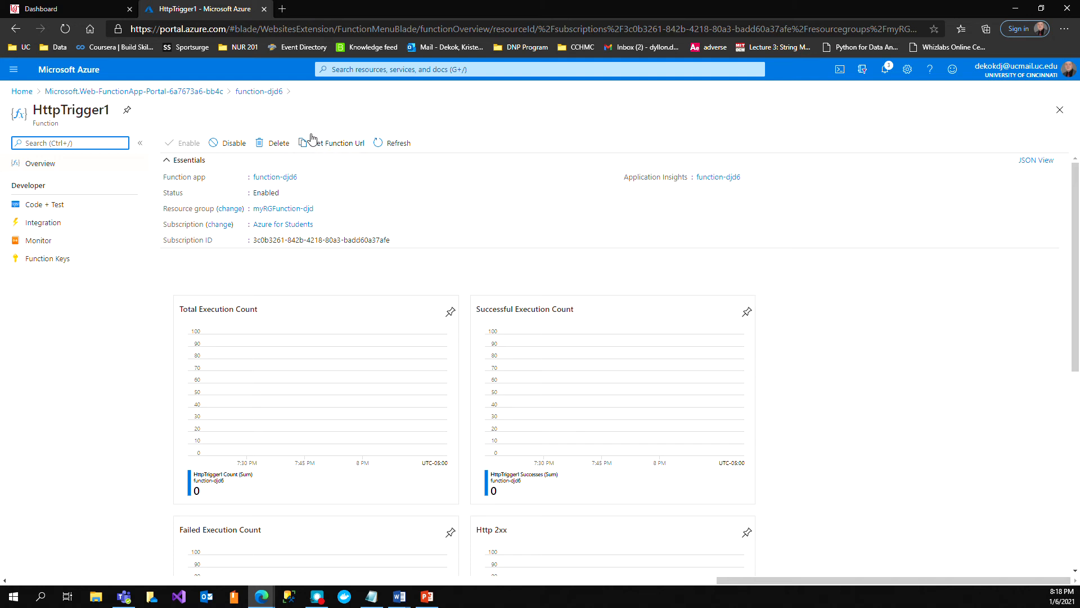
Open the HttpTrigger1 function's code and highlight the log.LogInformation statement in run.csx
click(74, 206)
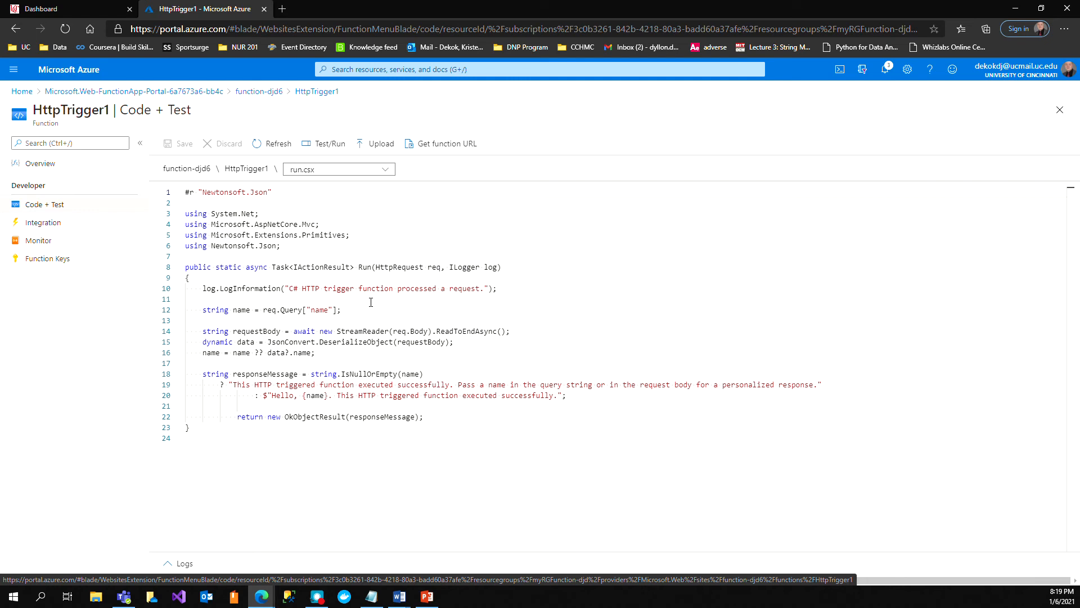
click(190, 278)
shift+click(498, 288)
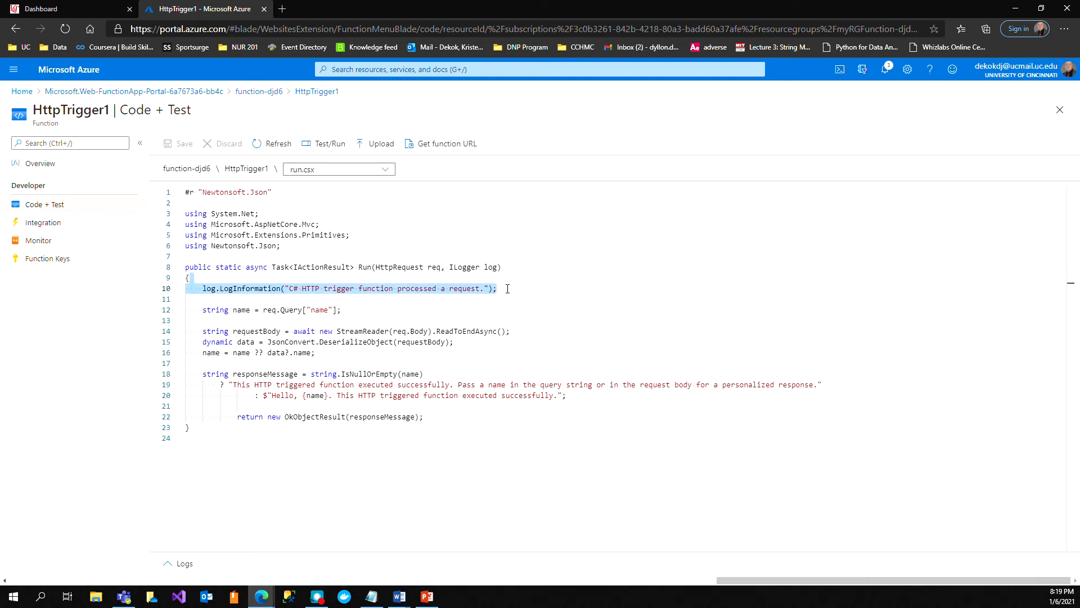
Copy the HttpTrigger1 function URL with its default key and paste it, access key included, into a new browser tab's address
click(507, 289)
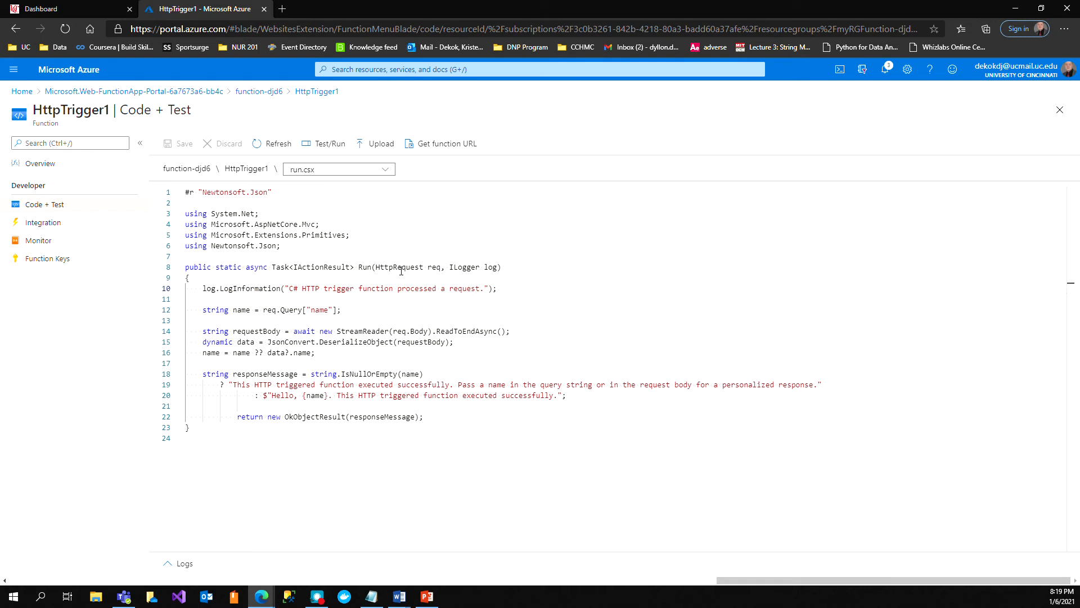
click(408, 144)
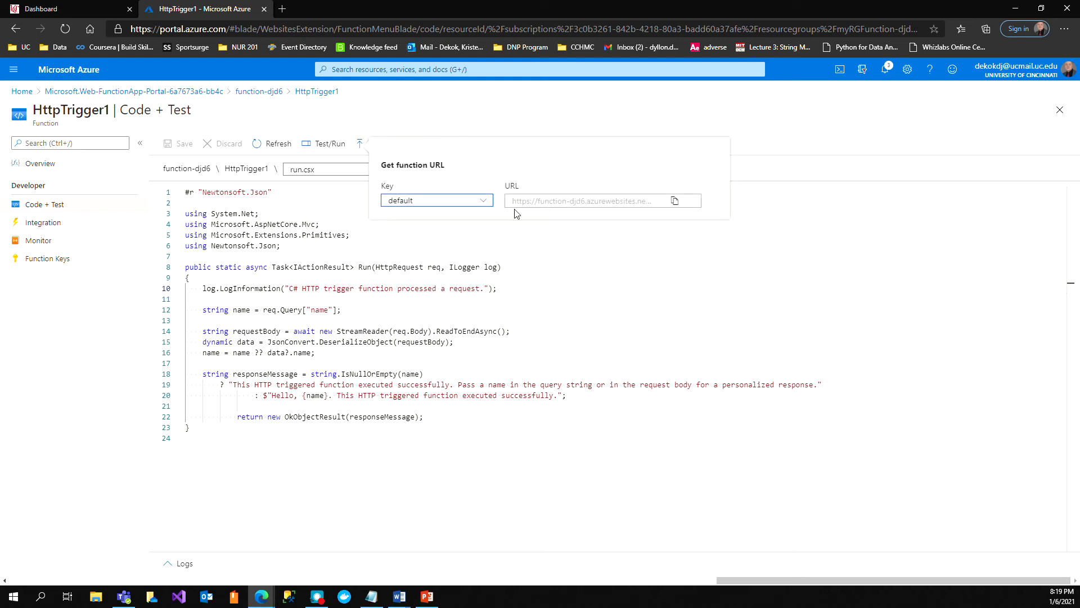
click(670, 206)
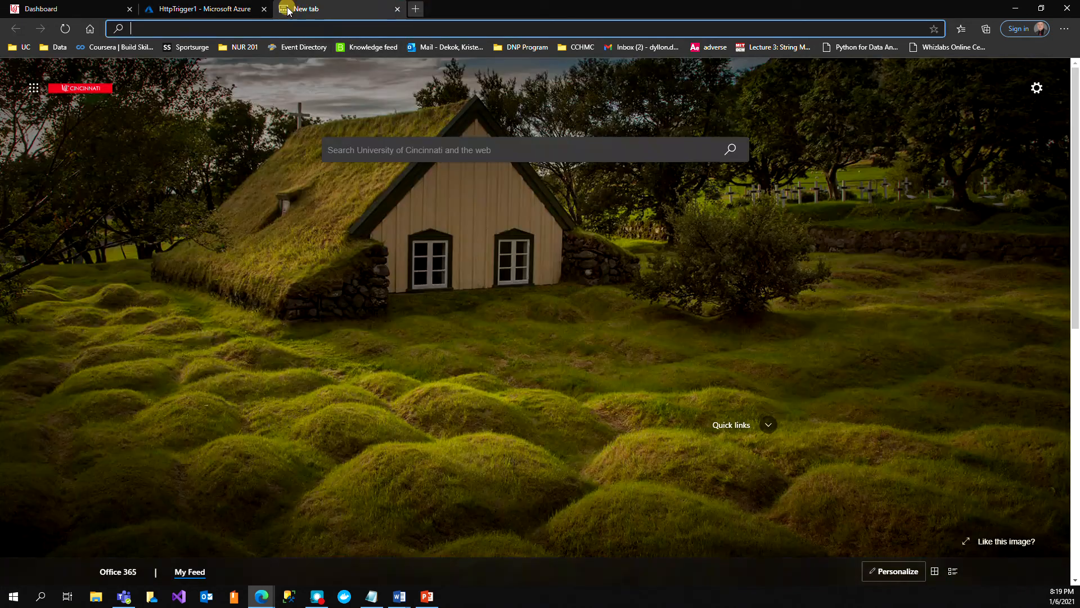
click(282, 9)
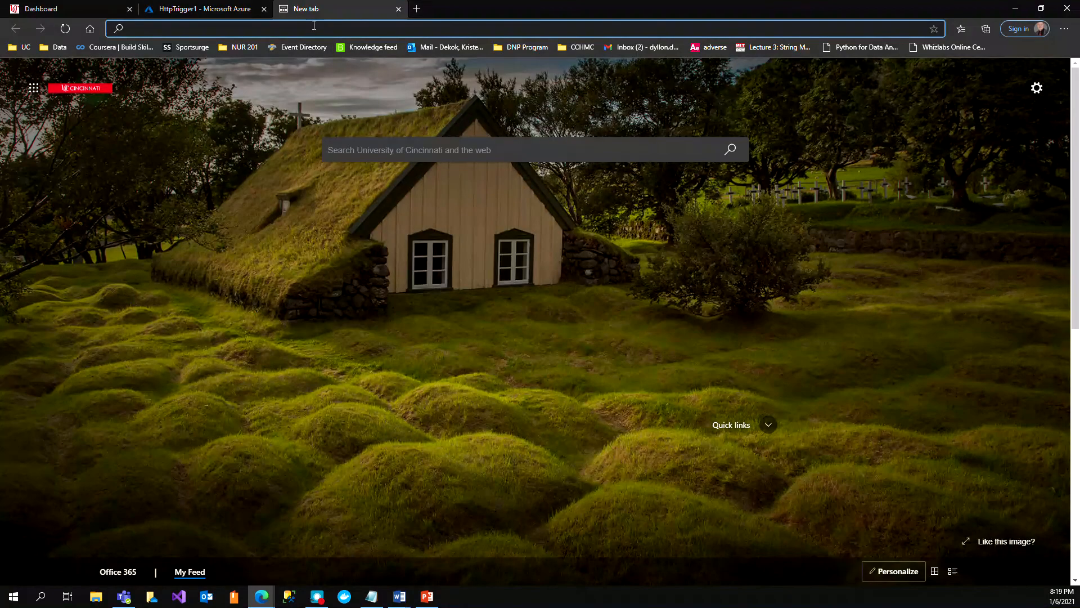
key(ctrl+v)
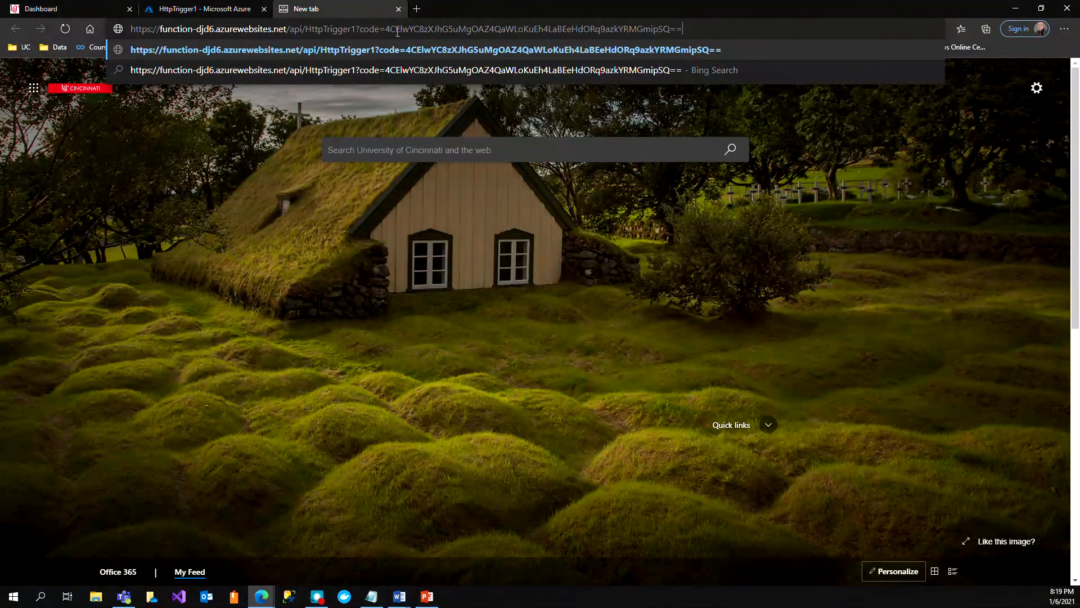
Highlight the question mark, the code parameter and the access key in the pasted function URL
double_click(357, 29)
drag(358, 29, 378, 31)
drag(378, 32, 385, 31)
click(389, 31)
drag(387, 32, 684, 32)
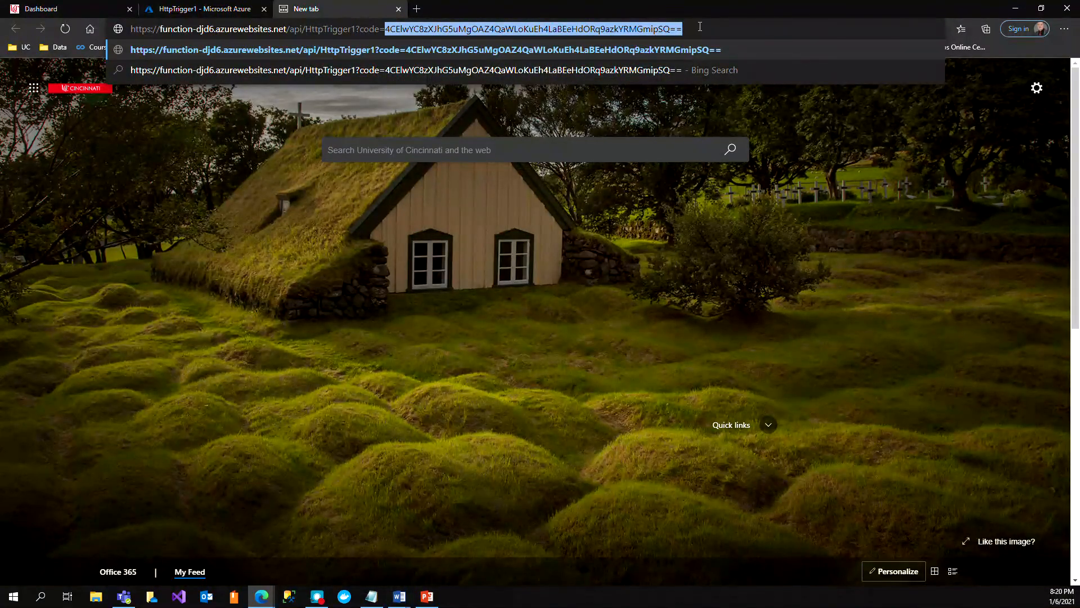
Try to call the function with a ?name= parameter holding a first name appended after the access key
click(702, 27)
text(?)
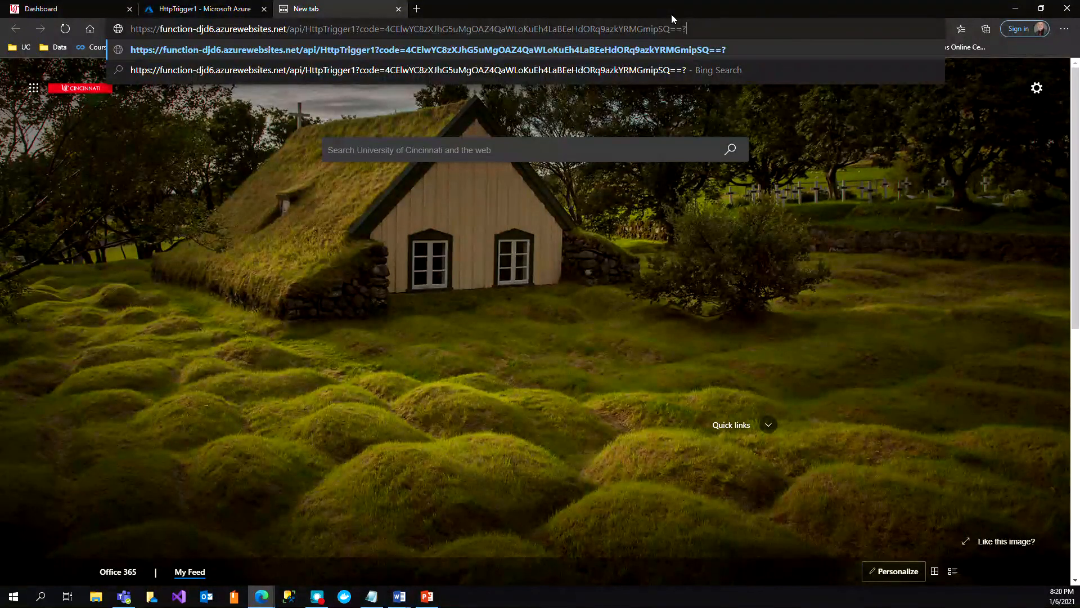
text(name)
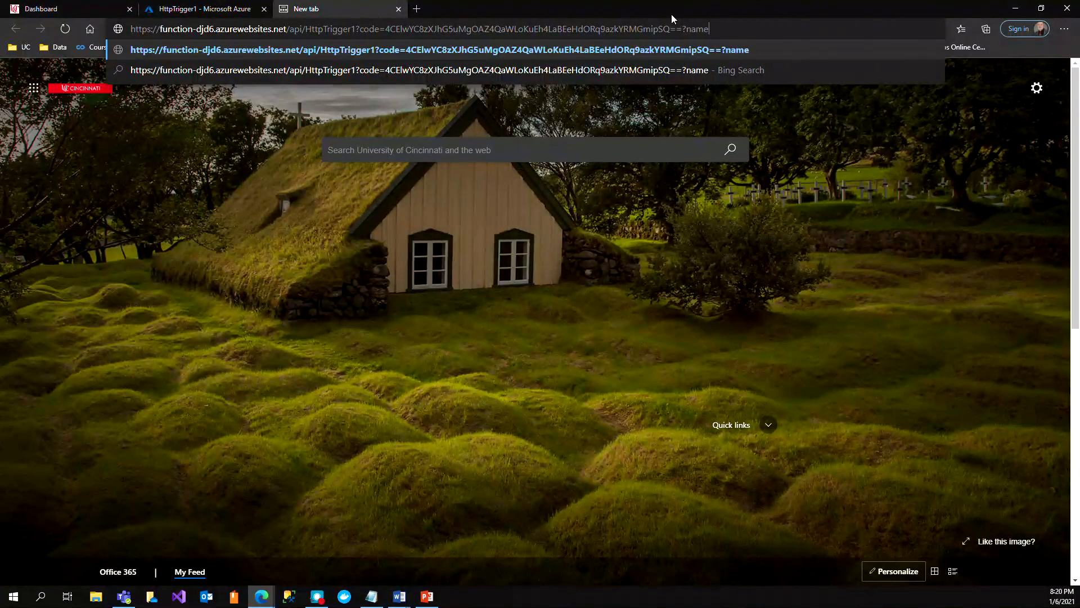
text(=Dyllon)
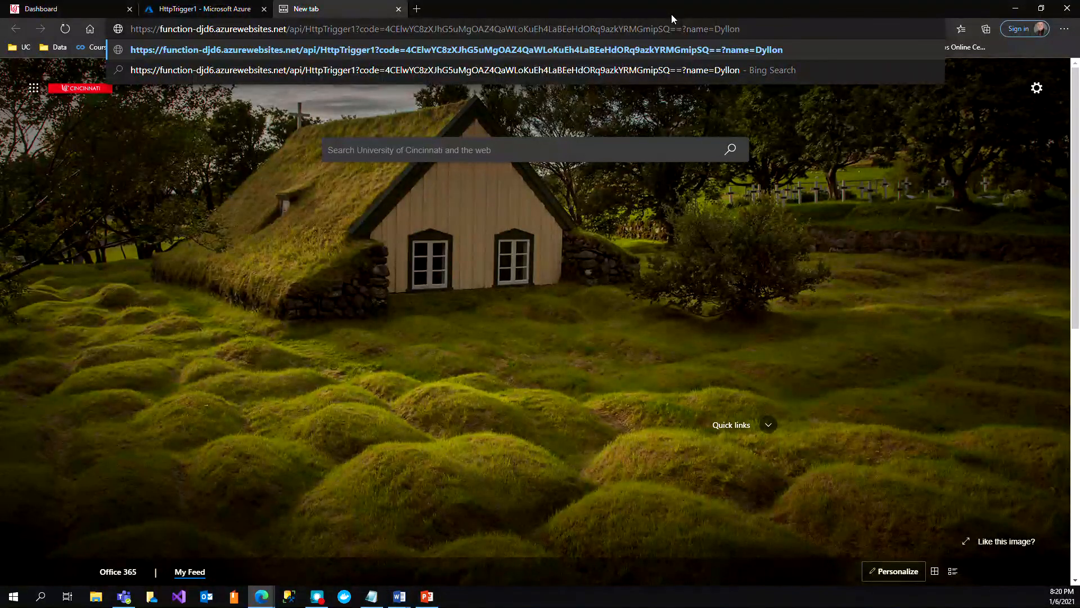
key(Return)
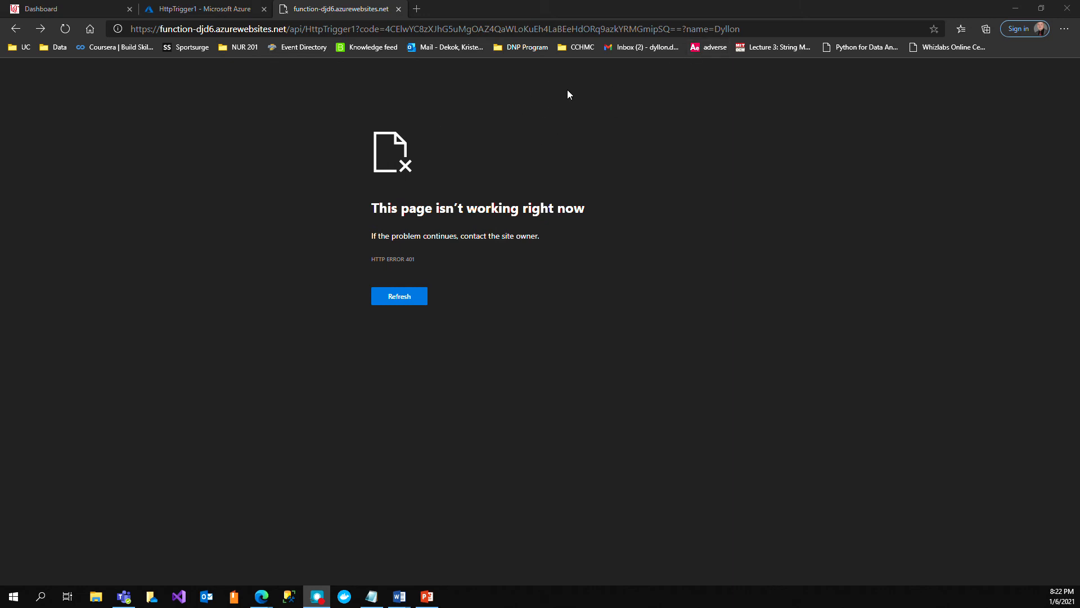
Remove the name parameter from the end of the function URL and call the function with only its access code
click(358, 29)
click(359, 29)
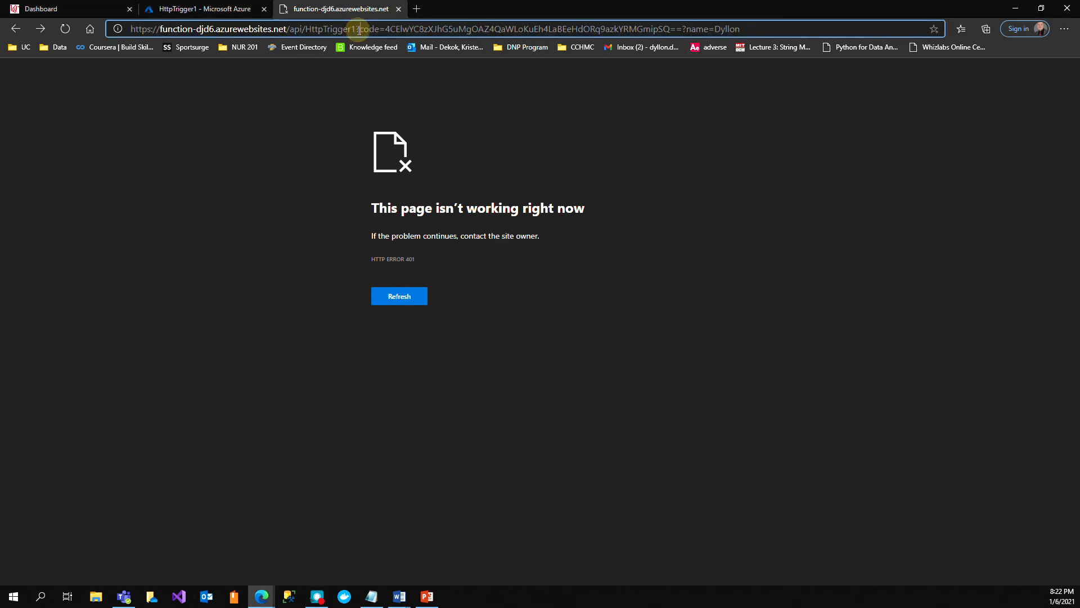
key(BackSpace)
key(ctrl+z)
drag(682, 29, 688, 28)
drag(682, 28, 808, 26)
key(BackSpace)
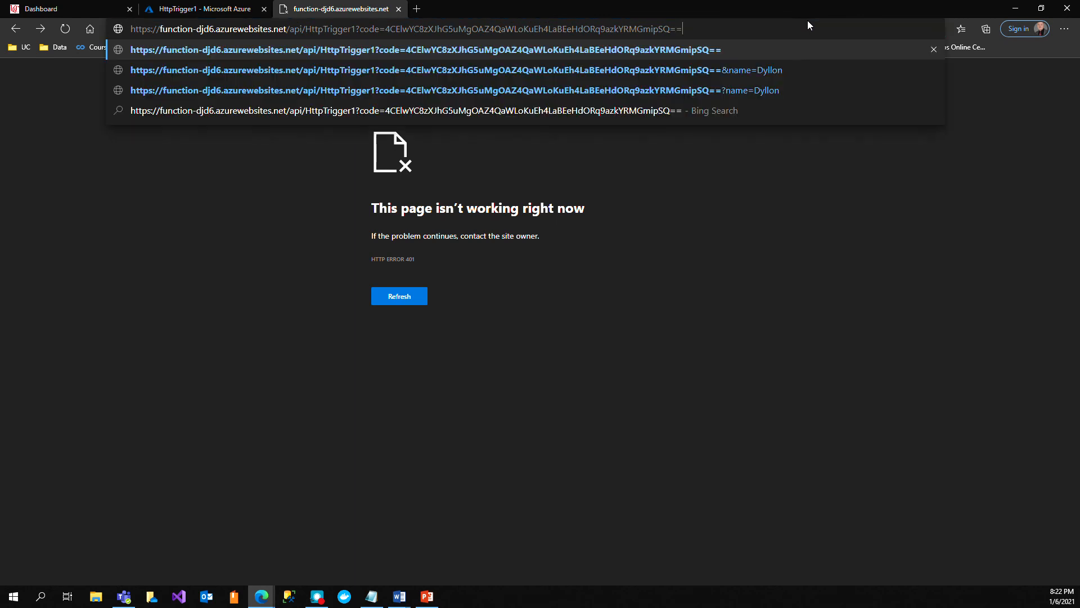
key(Return)
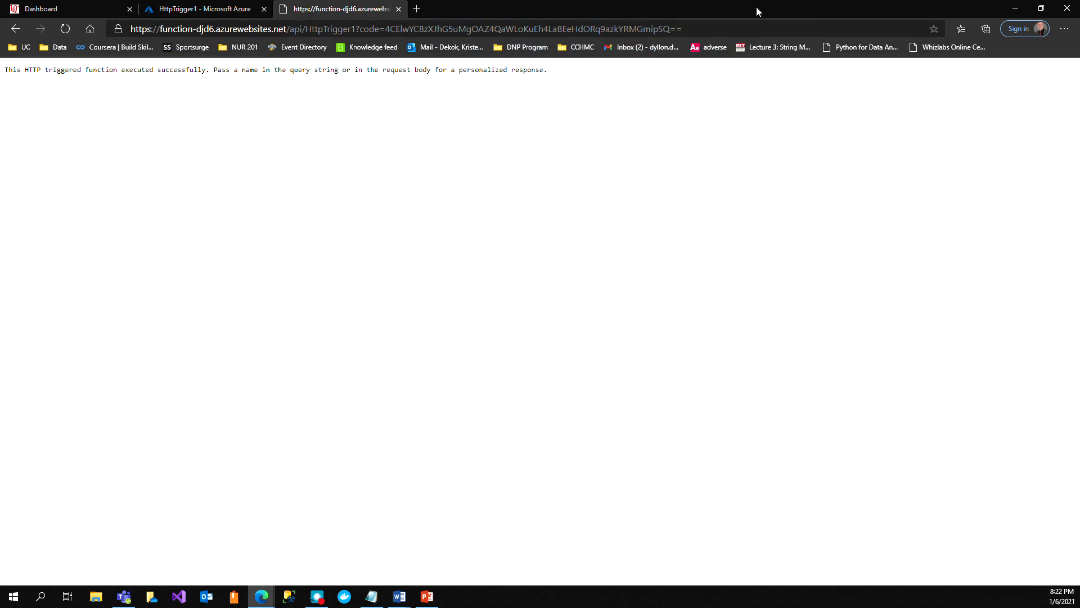
Examine the function's response text about passing a name, and the query string's question mark in the URL
drag(67, 73, 570, 72)
double_click(571, 72)
drag(382, 68, 563, 74)
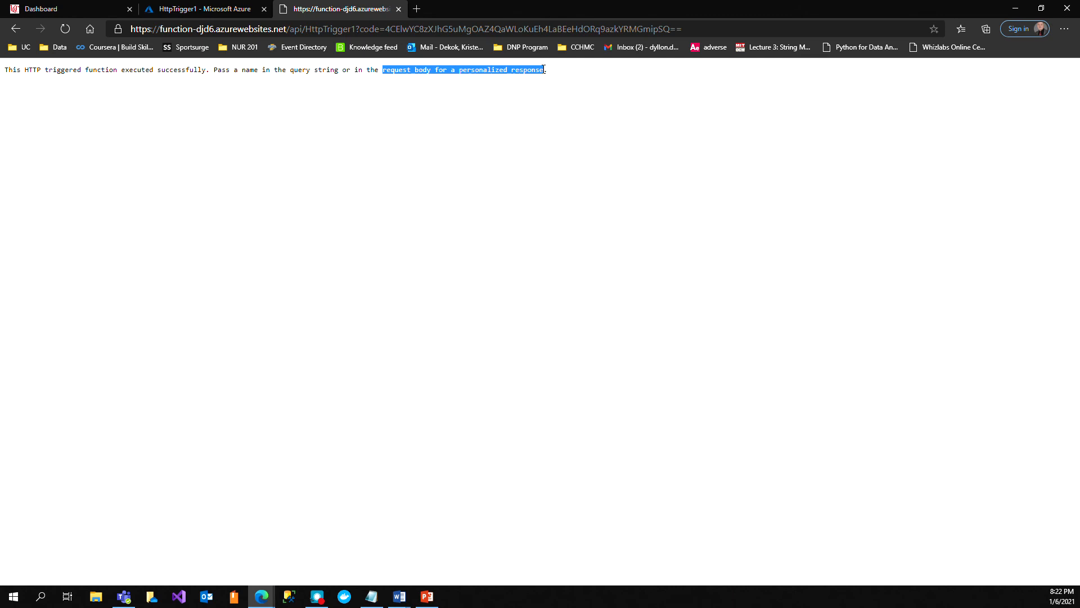
click(553, 82)
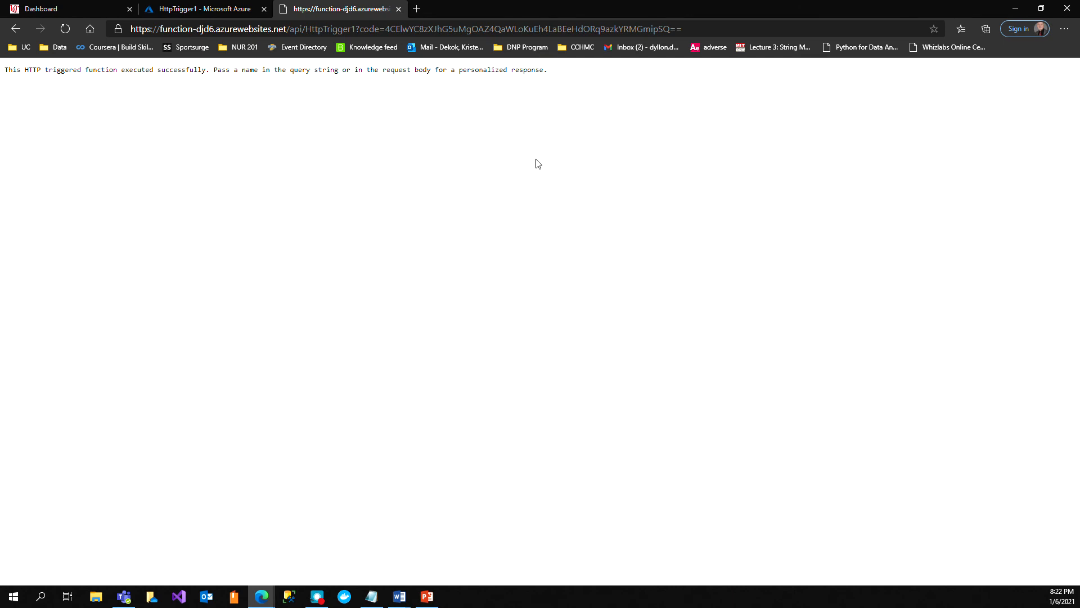
right_click(416, 314)
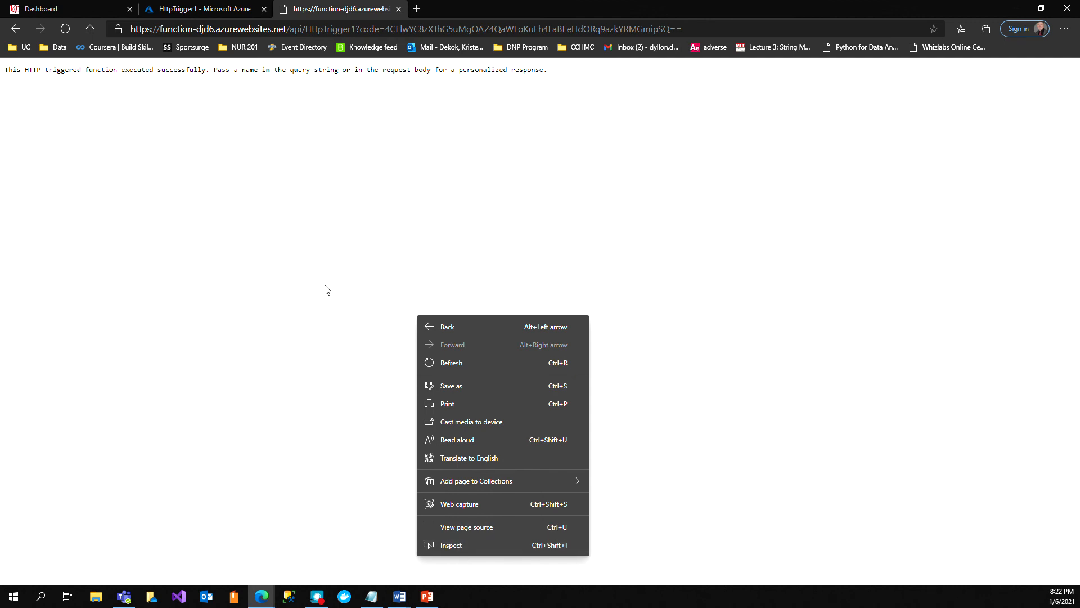
double_click(289, 70)
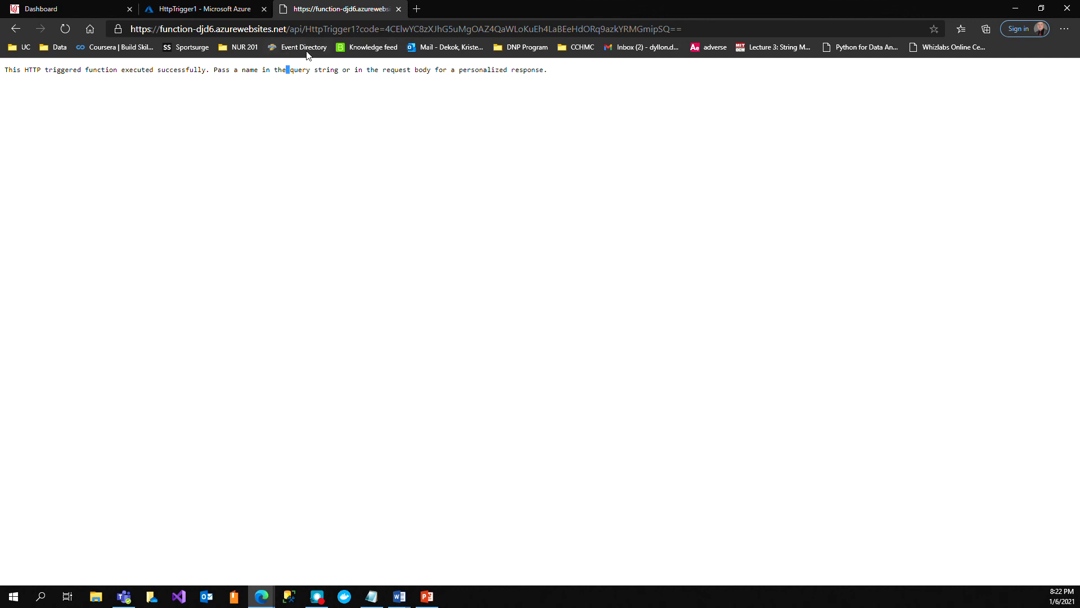
click(357, 29)
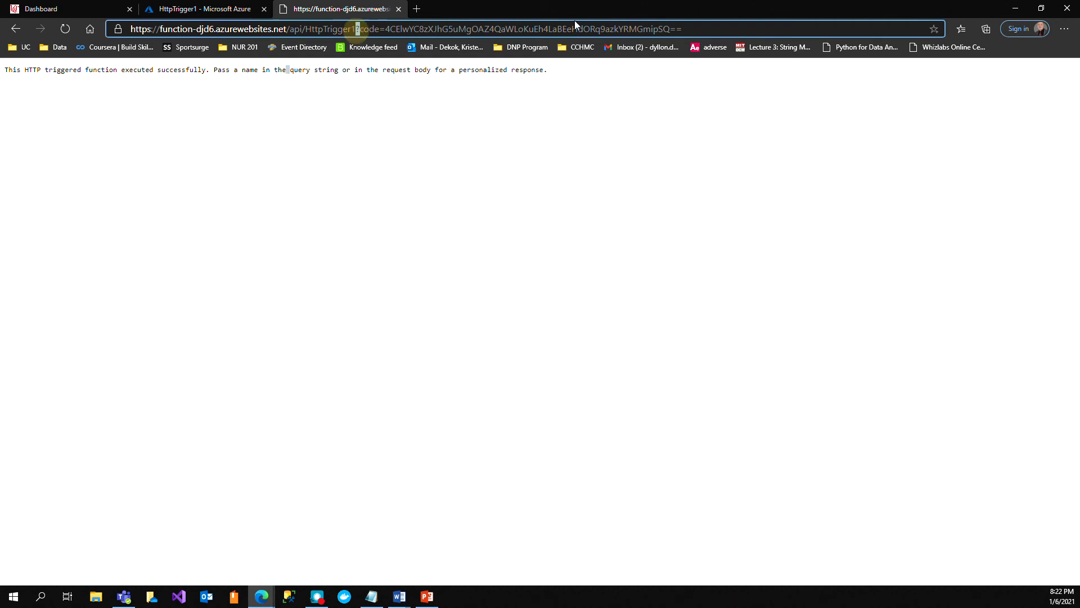
Call the function with an &name= parameter holding a first name appended to its URL, and close the response tab
click(698, 25)
text(&)
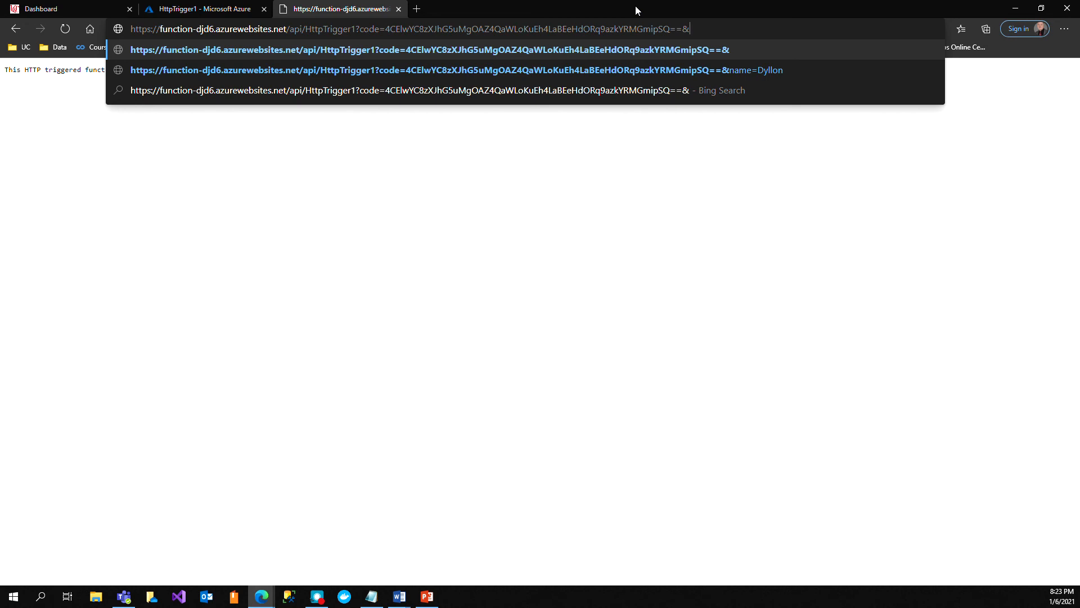
text(name)
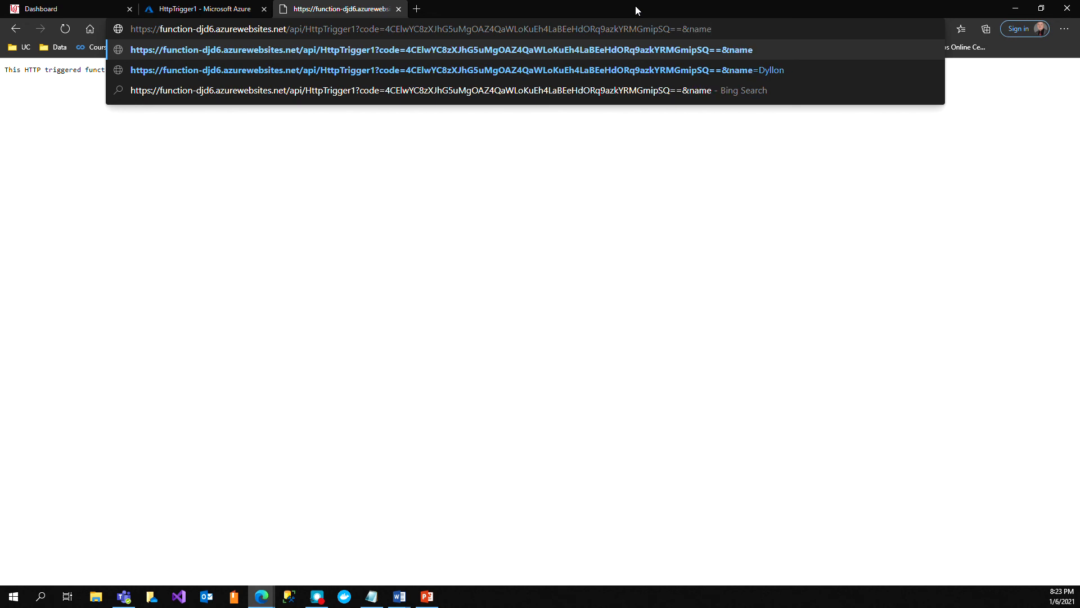
text(=Dyllon)
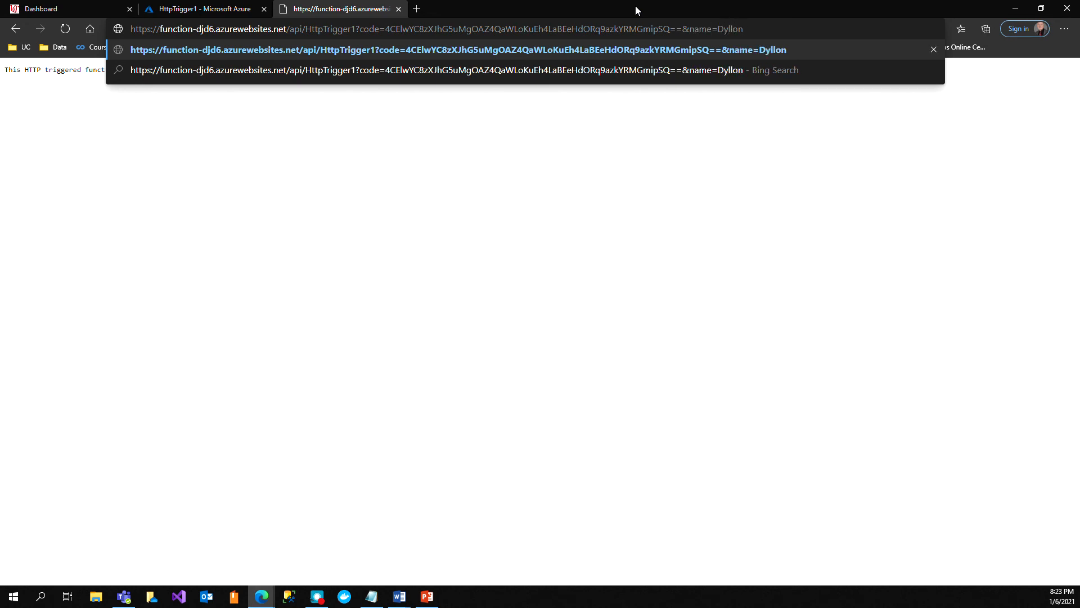
key(Return)
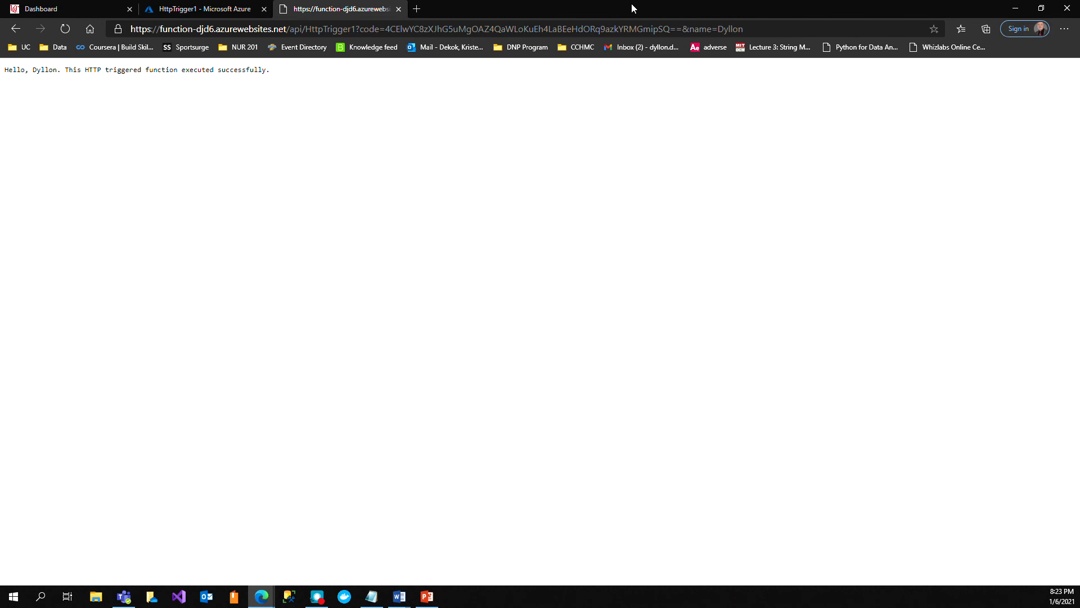
drag(62, 69, 364, 94)
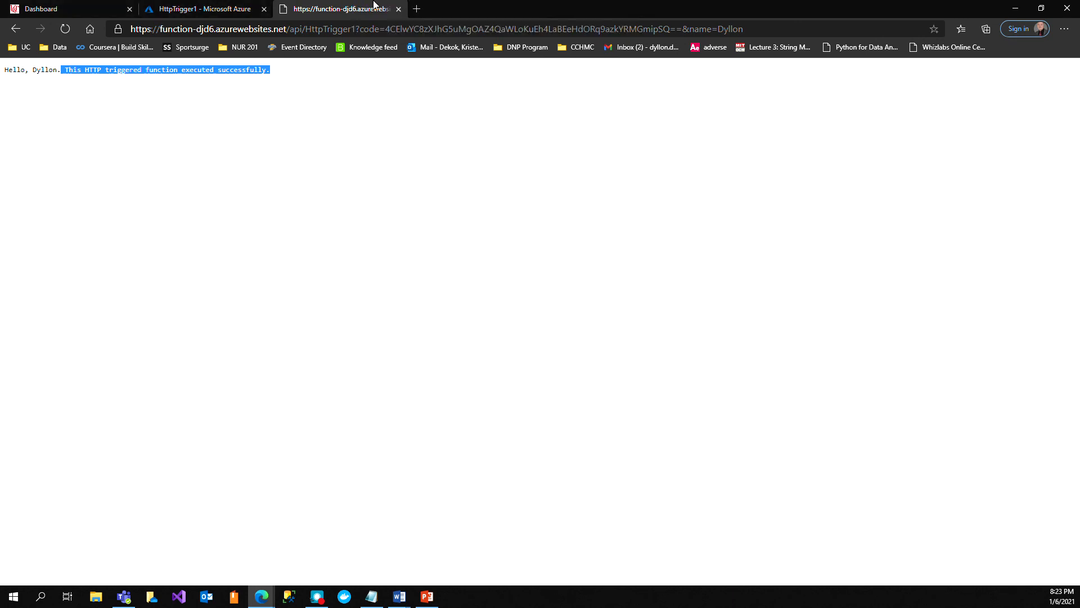
middle_click(375, 4)
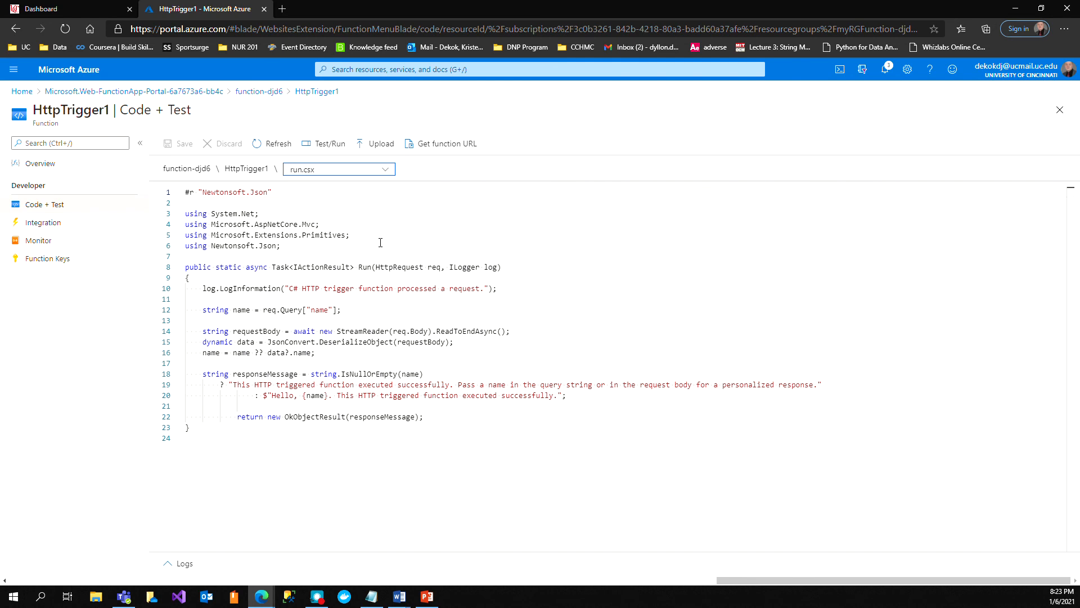
Open the function-djd6 function app from the portal home page's recent resources and stop it
click(20, 93)
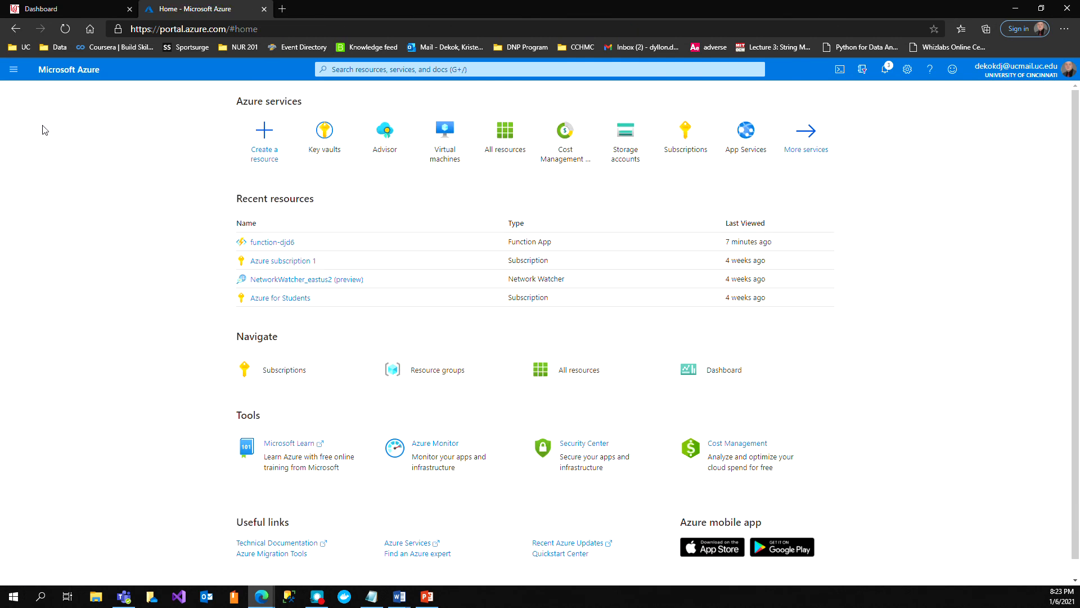
click(289, 243)
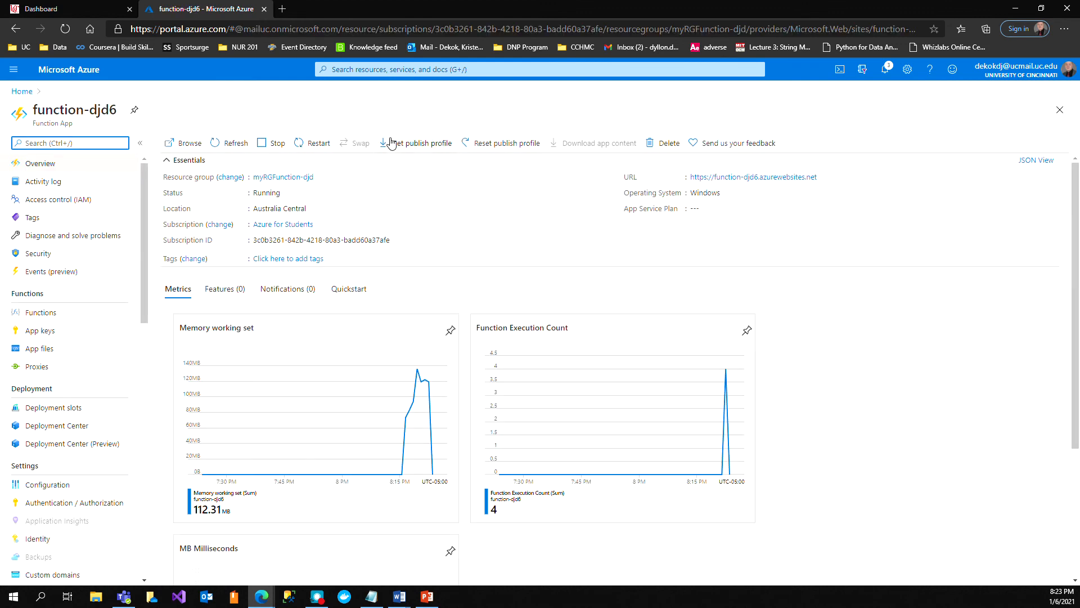
click(269, 143)
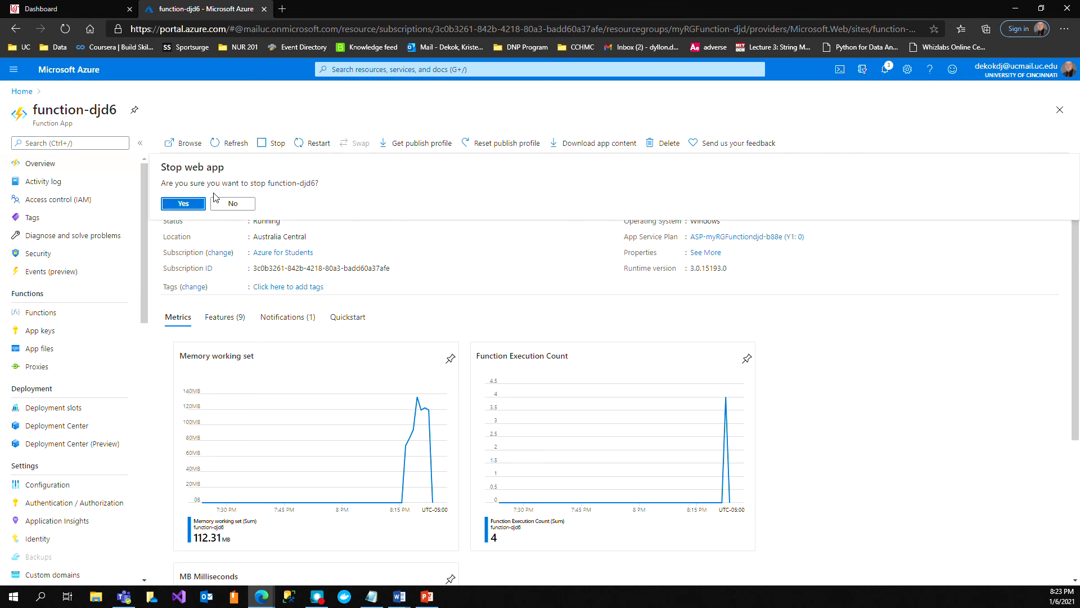
click(188, 205)
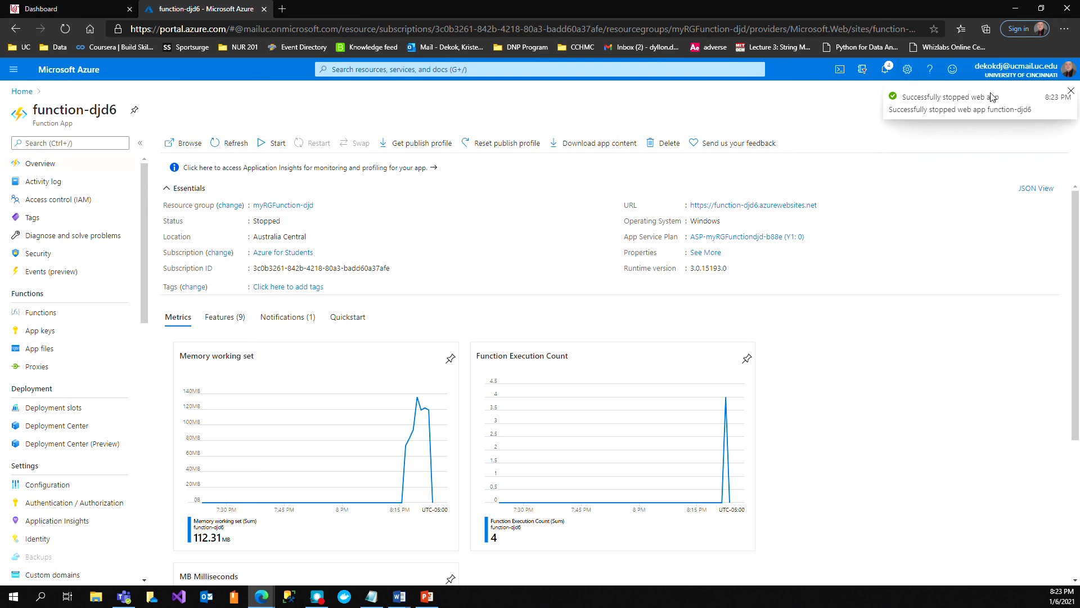
Delete the function app together with its App Service plan, confirming with the app name function-djd6
click(650, 143)
click(895, 207)
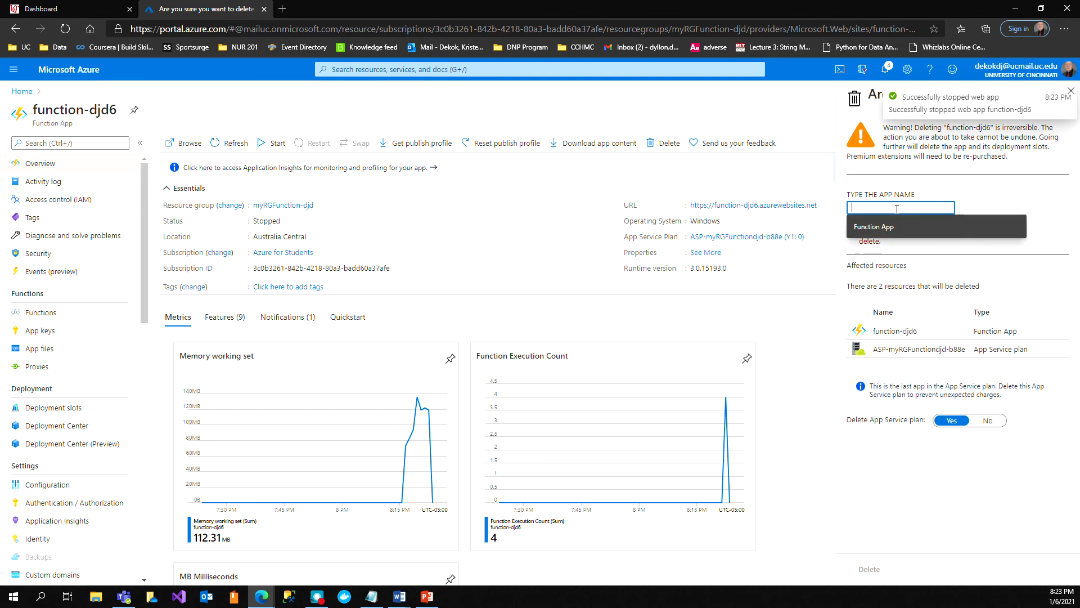
click(953, 183)
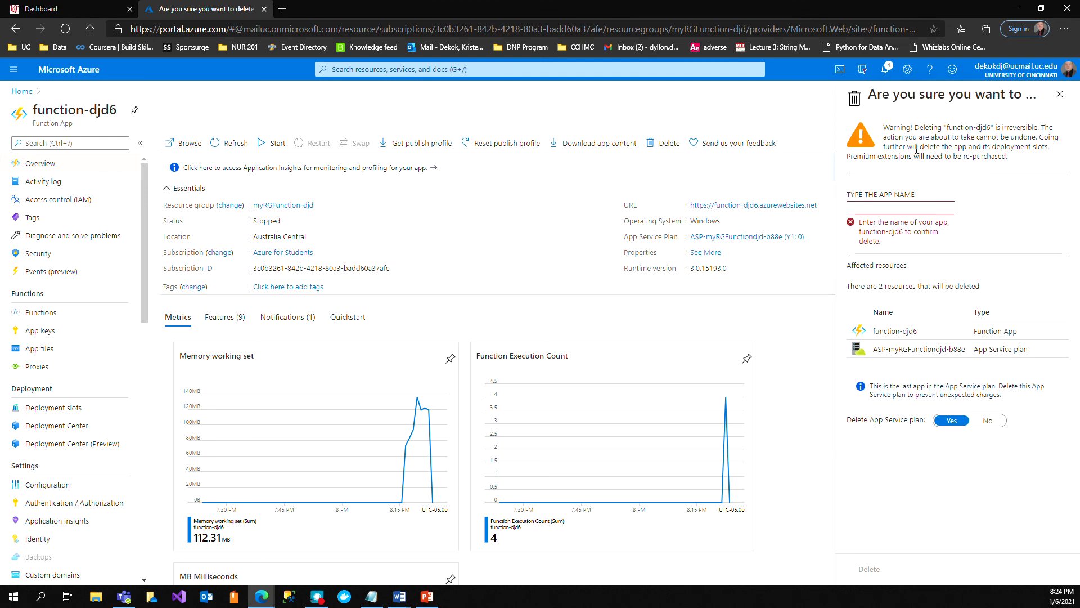
click(880, 208)
text(function-djd)
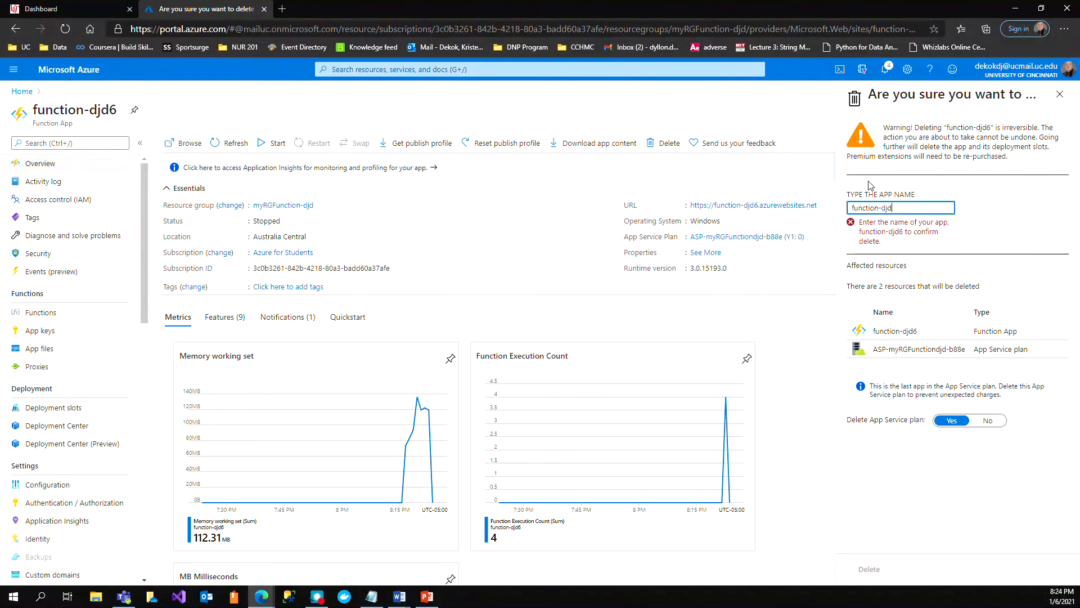
text(7)
key(BackSpace)
text(6)
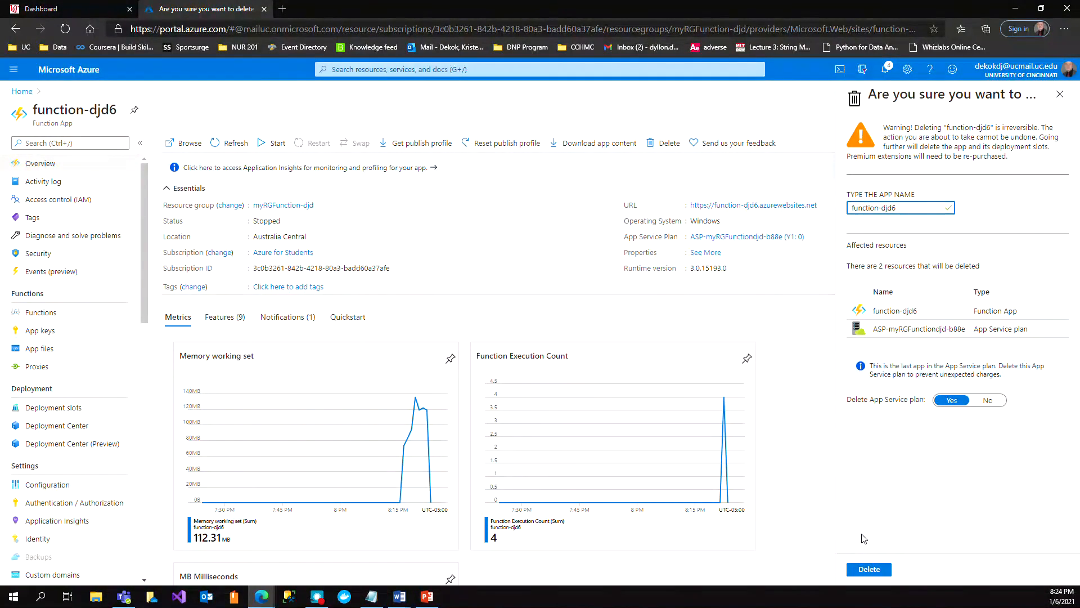
click(867, 569)
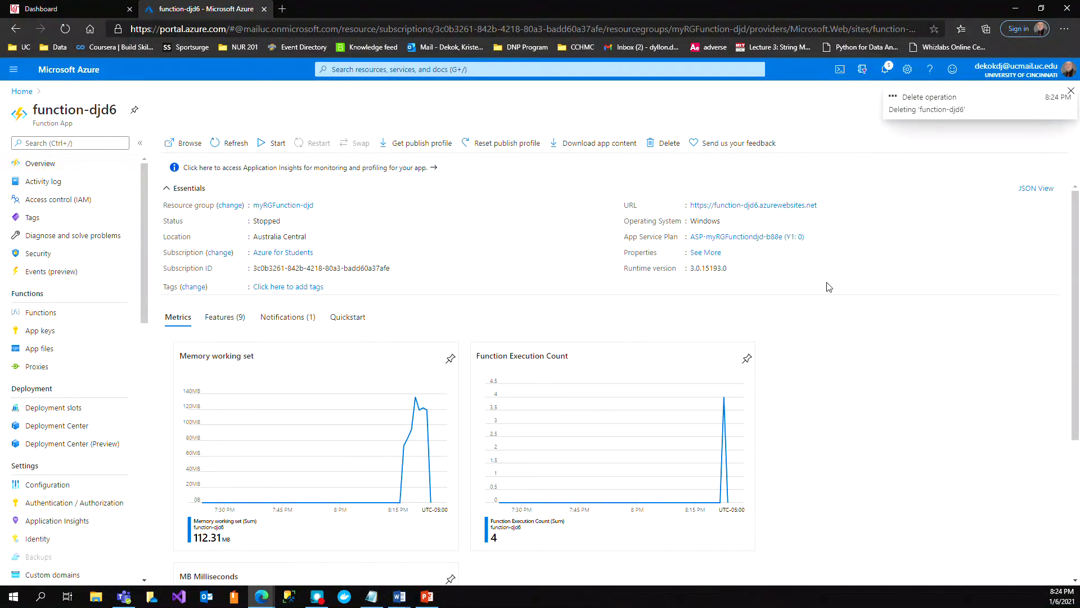
Return to the portal home page and open the list of resource groups
click(21, 92)
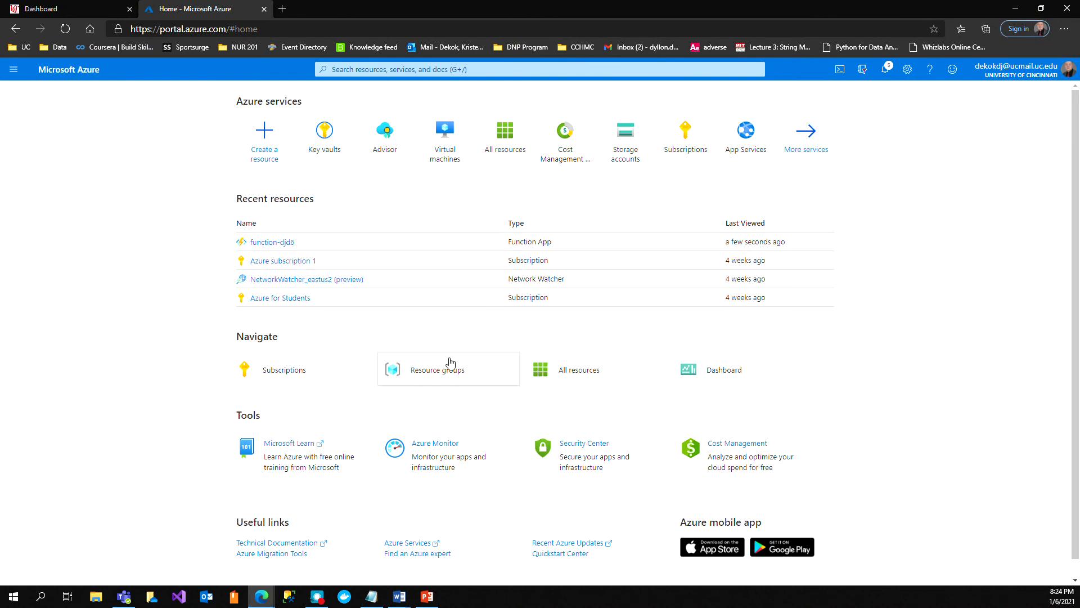
click(439, 370)
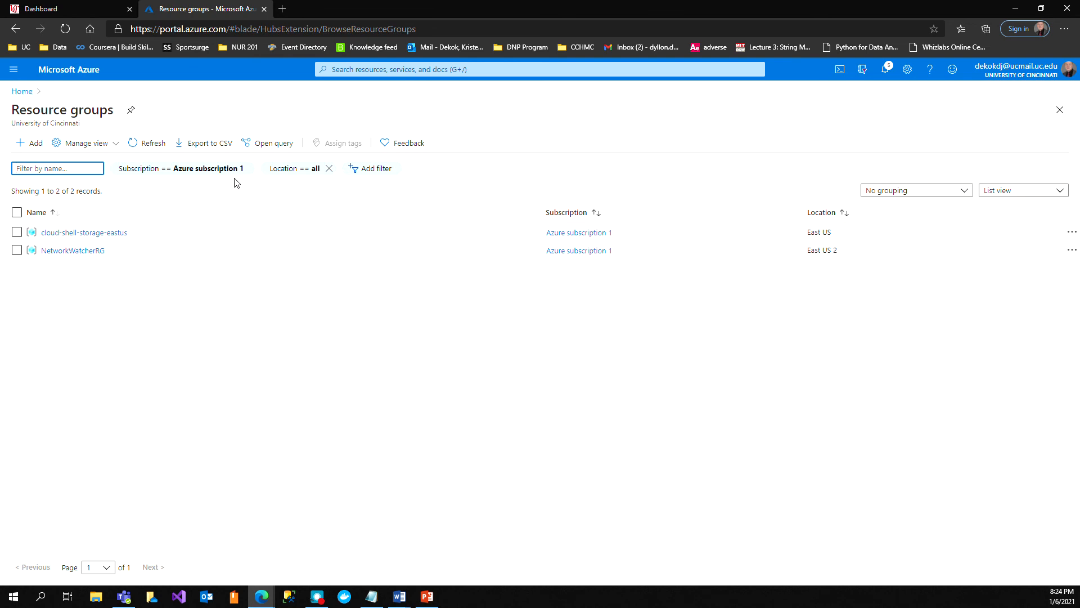
click(56, 169)
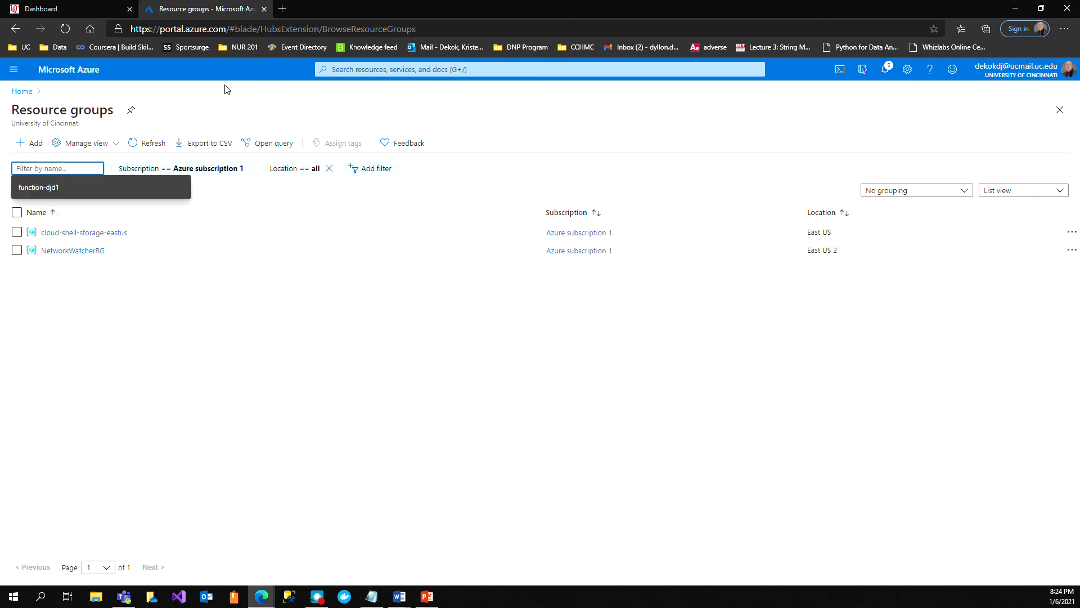
click(501, 183)
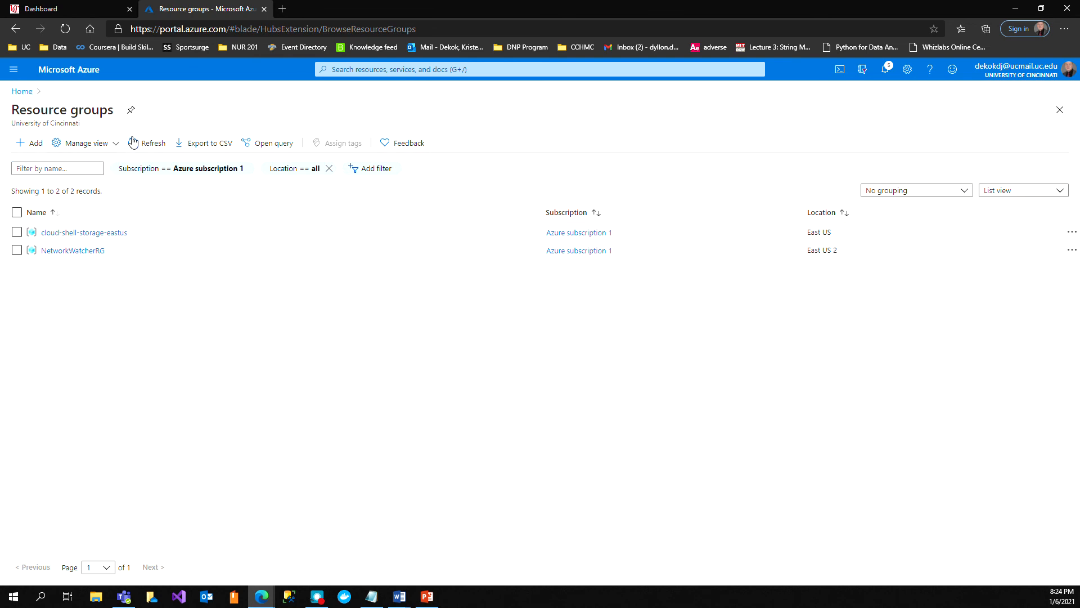